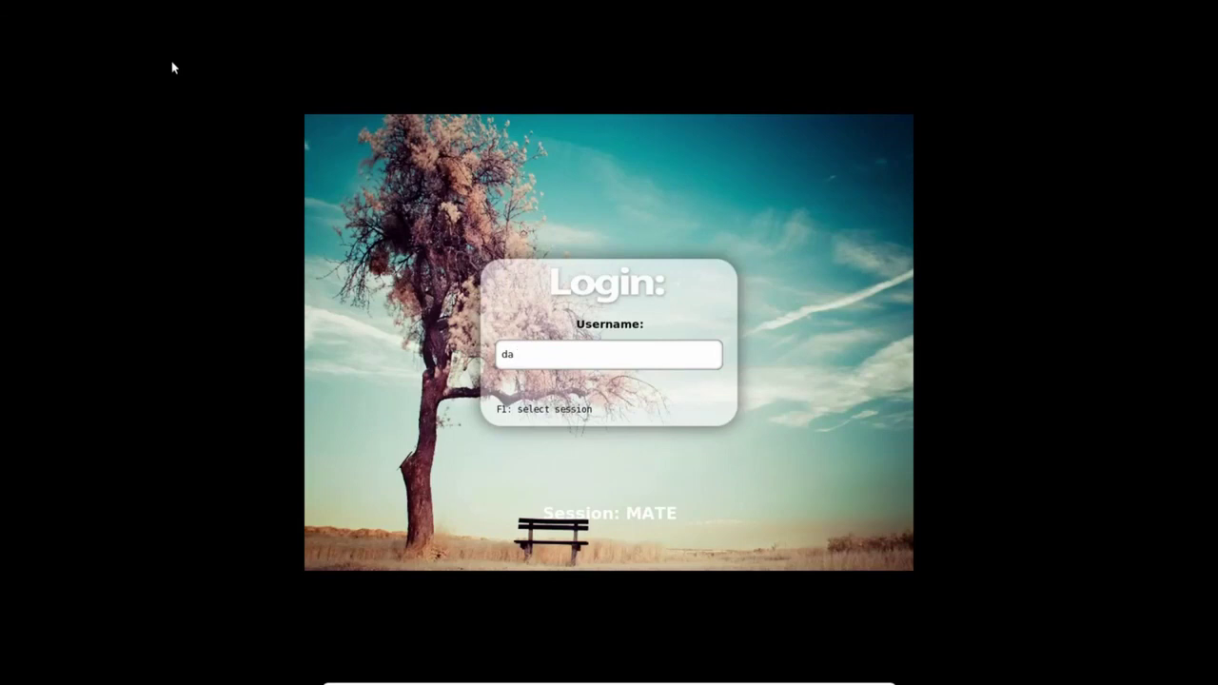
# - Sign in to the MATE session with the user's account and password, then show the battery's remaining time
pyautogui.write('tapioneer')
pyautogui.press('Return')
pyautogui.write('*************')
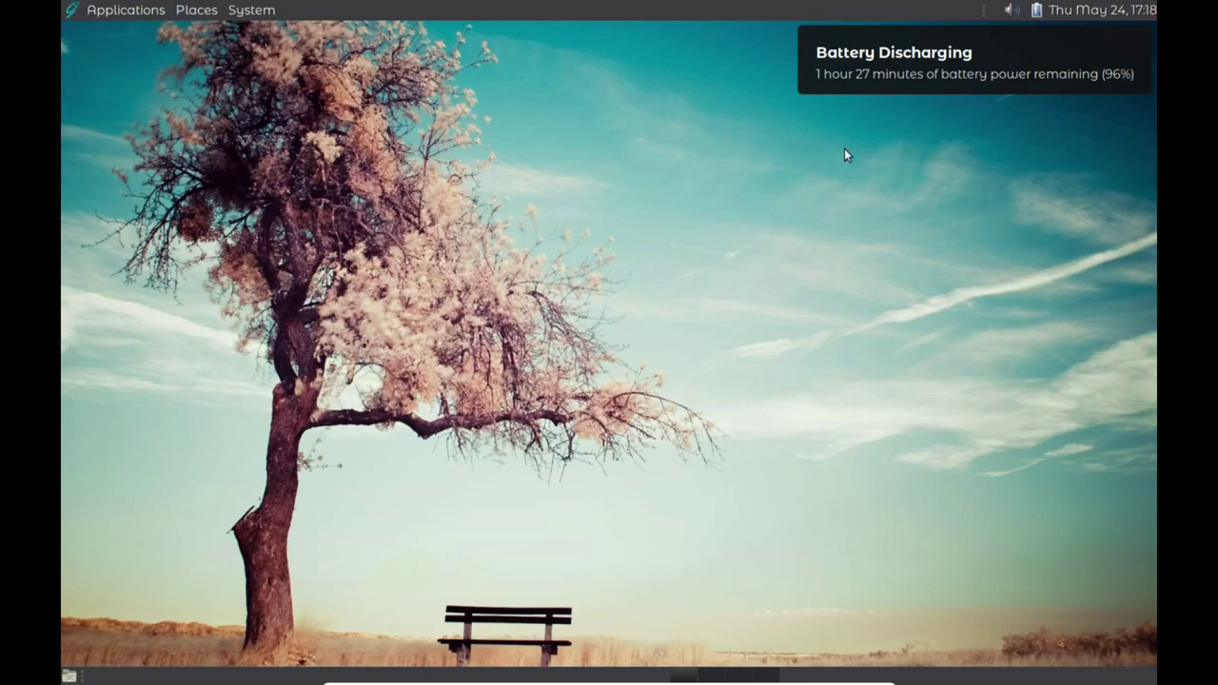
pyautogui.click(1036, 9)
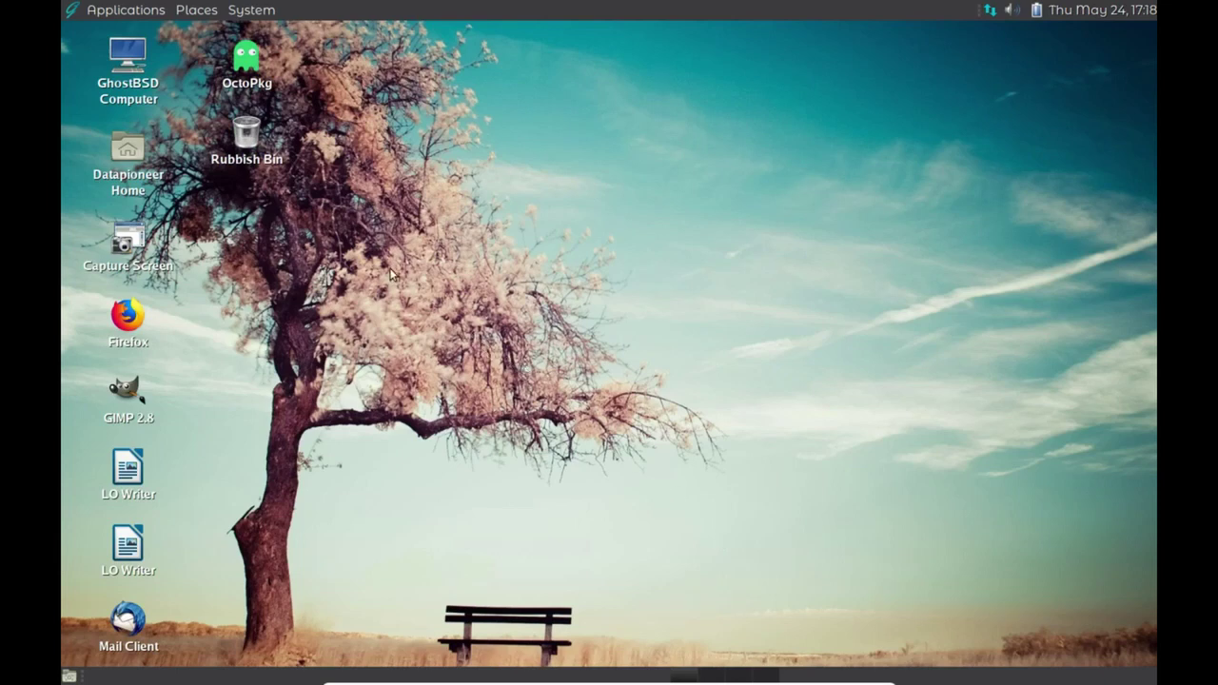
# - Open the GhostBSD Computer desktop icon in Caja
pyautogui.click(140, 62)
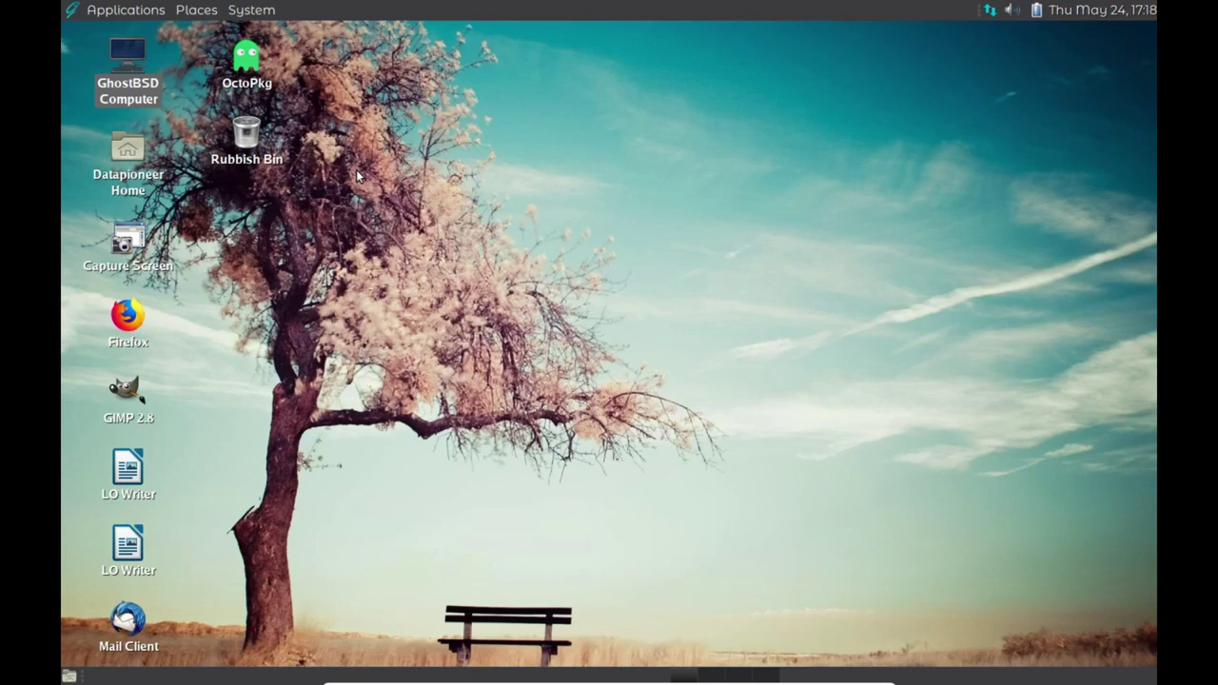
pyautogui.press('Return')
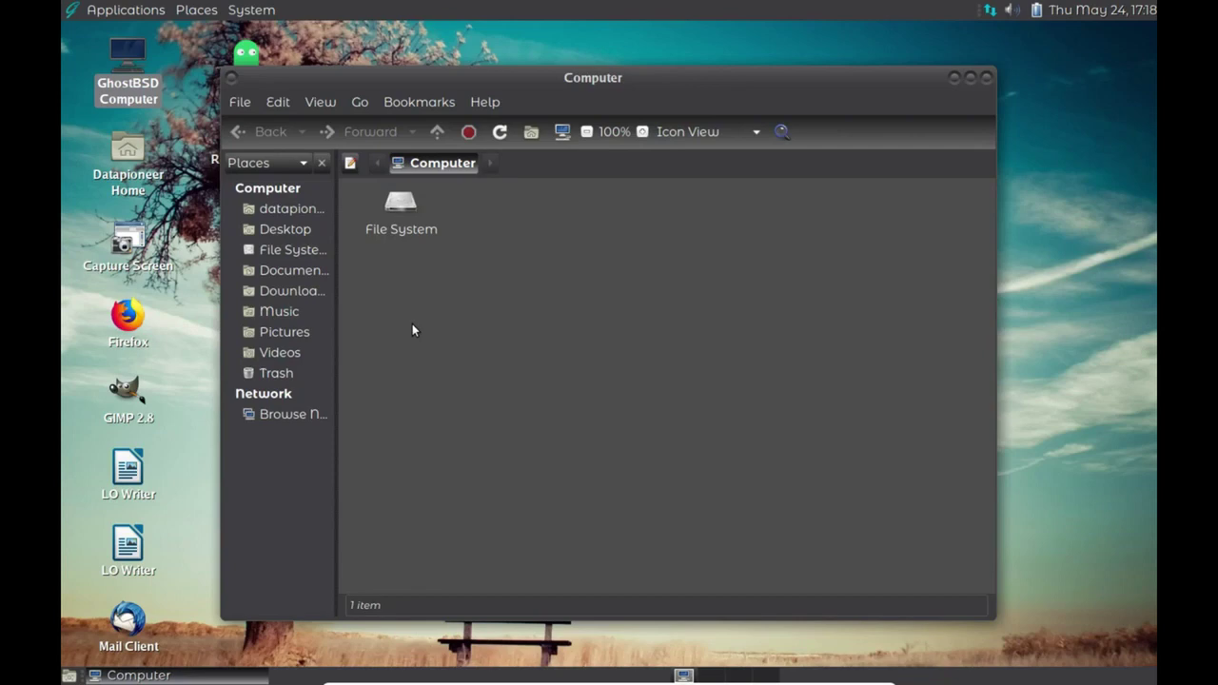
# - Browse File System and the home folder in Caja, close it, and launch LO Writer
pyautogui.click(290, 252)
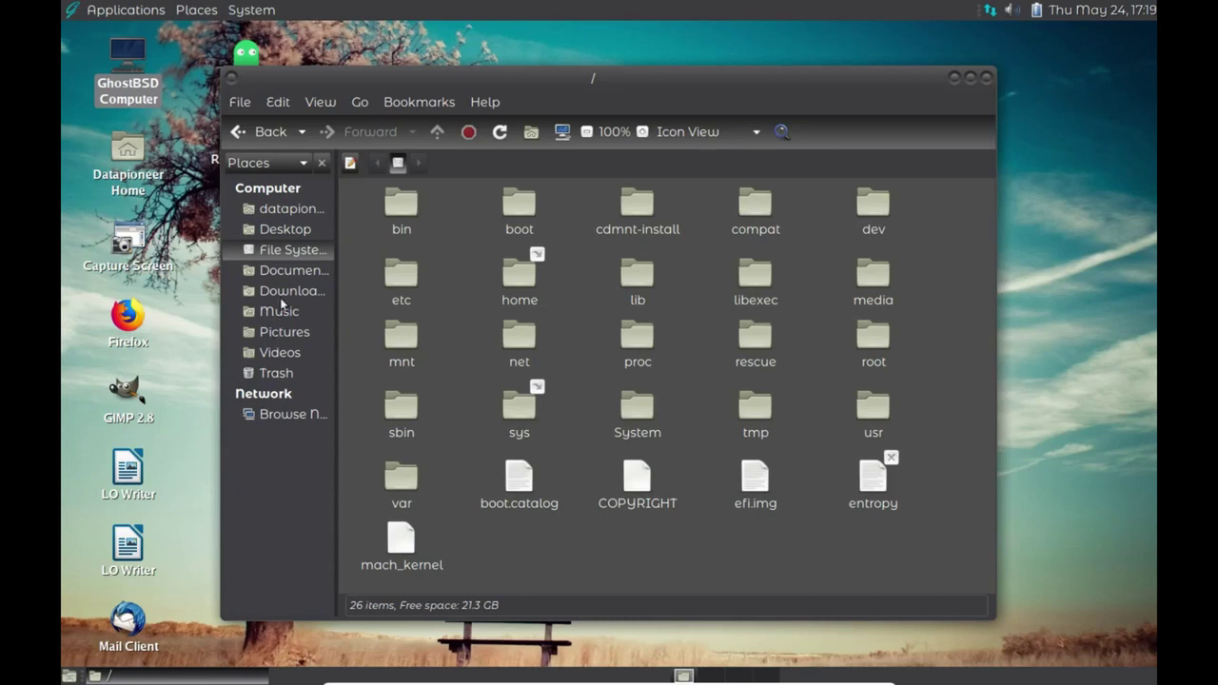
pyautogui.click(292, 218)
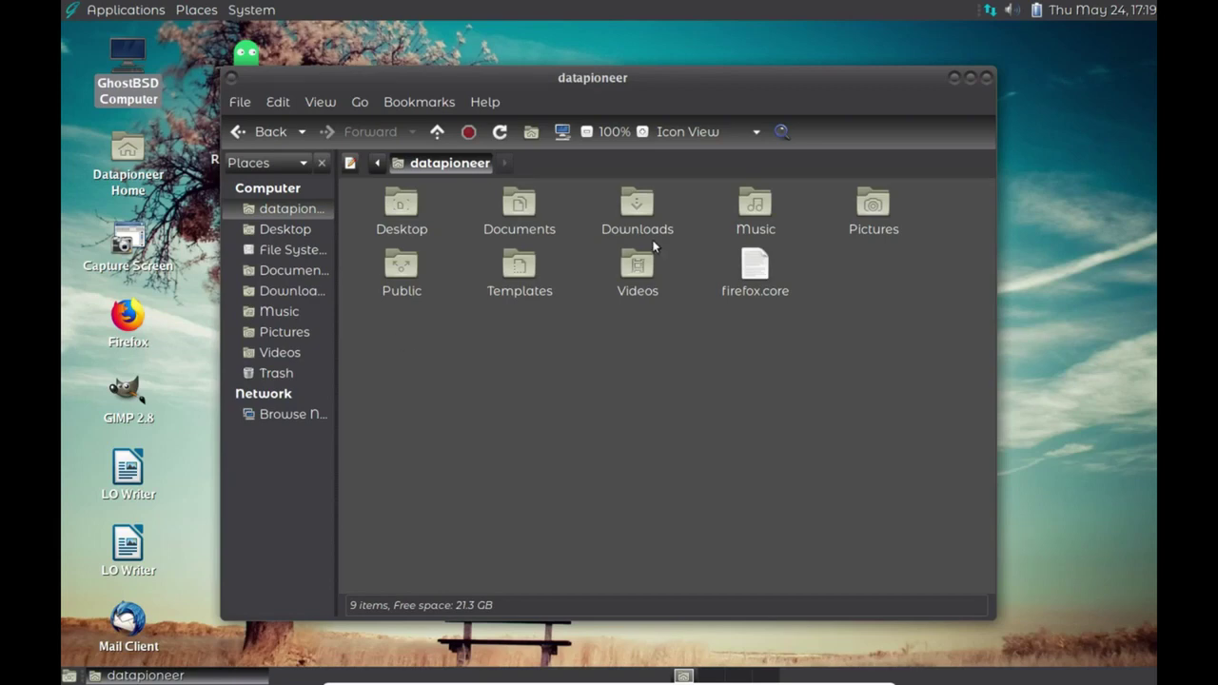
pyautogui.click(988, 78)
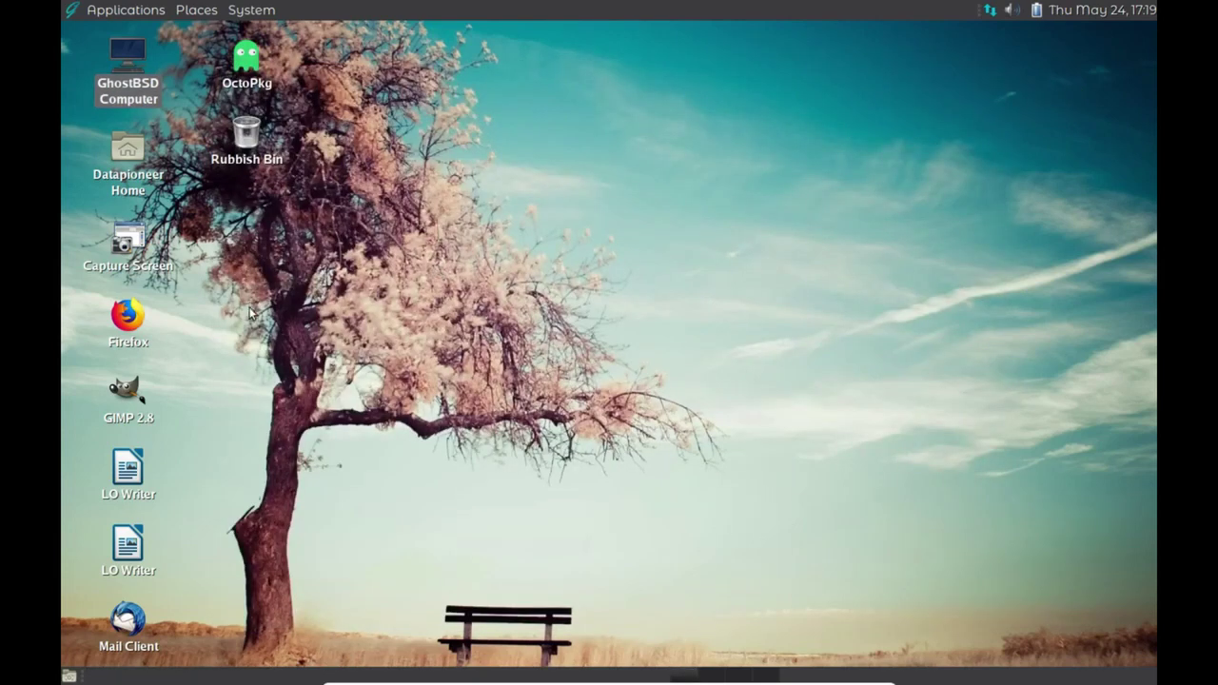
pyautogui.doubleClick(138, 473)
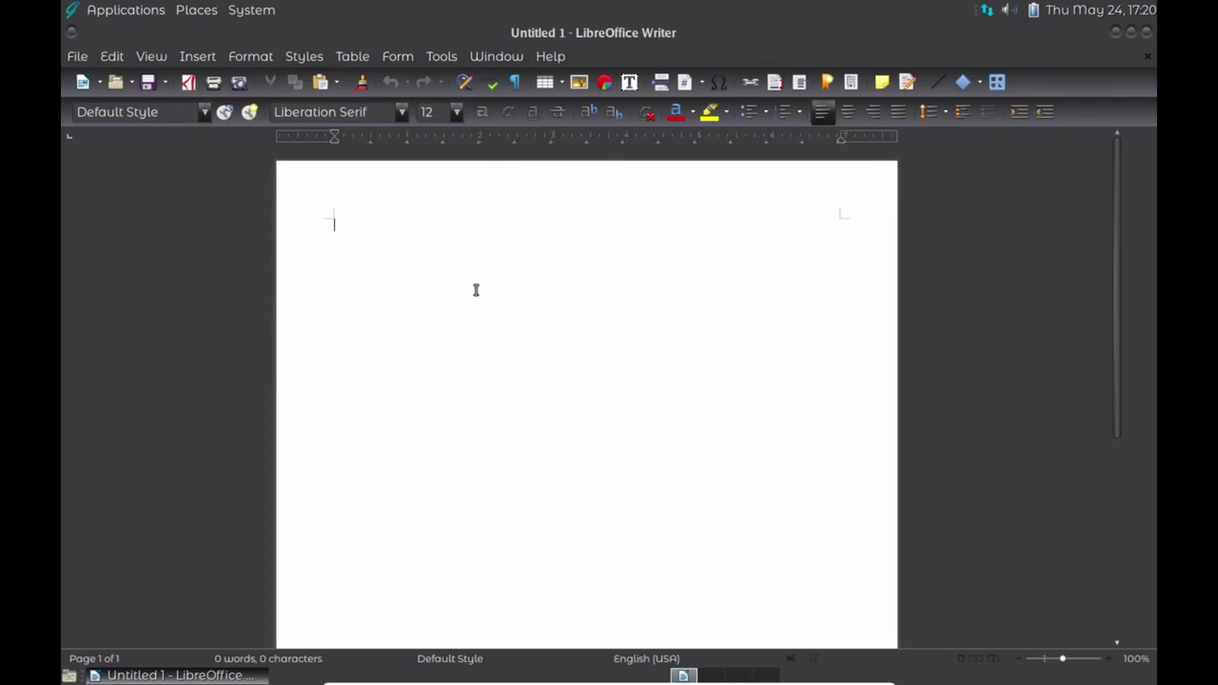
pyautogui.click(1145, 32)
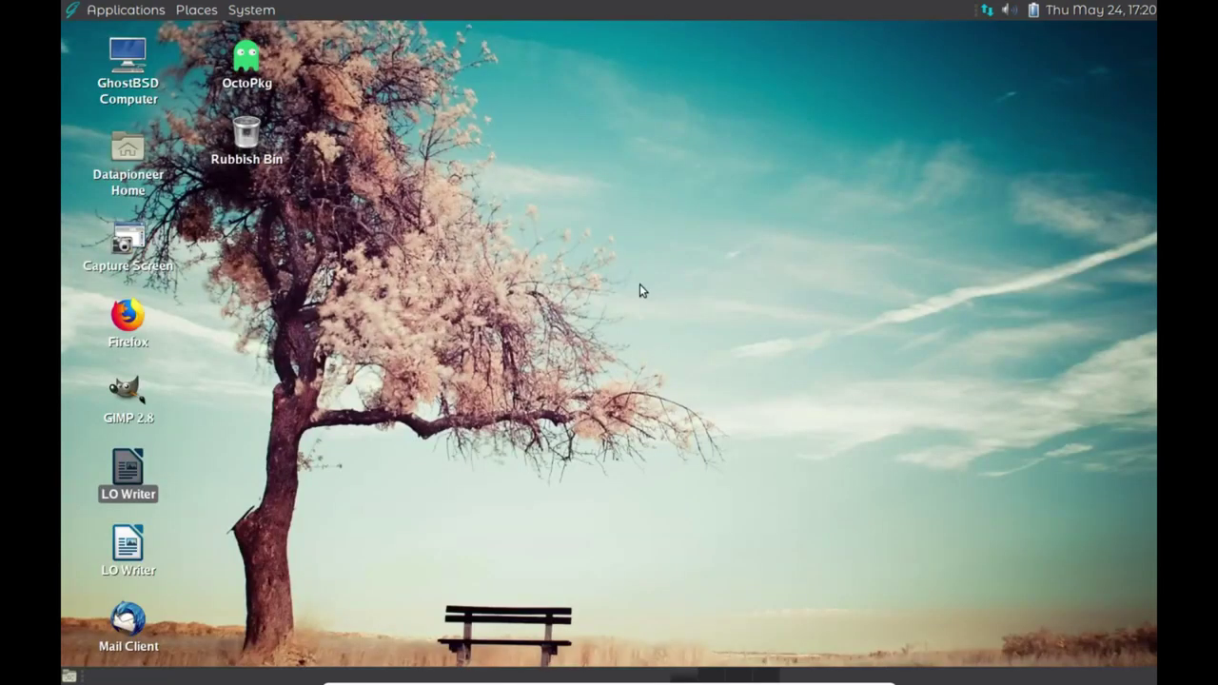
# - Move the duplicate LO Writer desktop launcher to the Trash
pyautogui.click(324, 452)
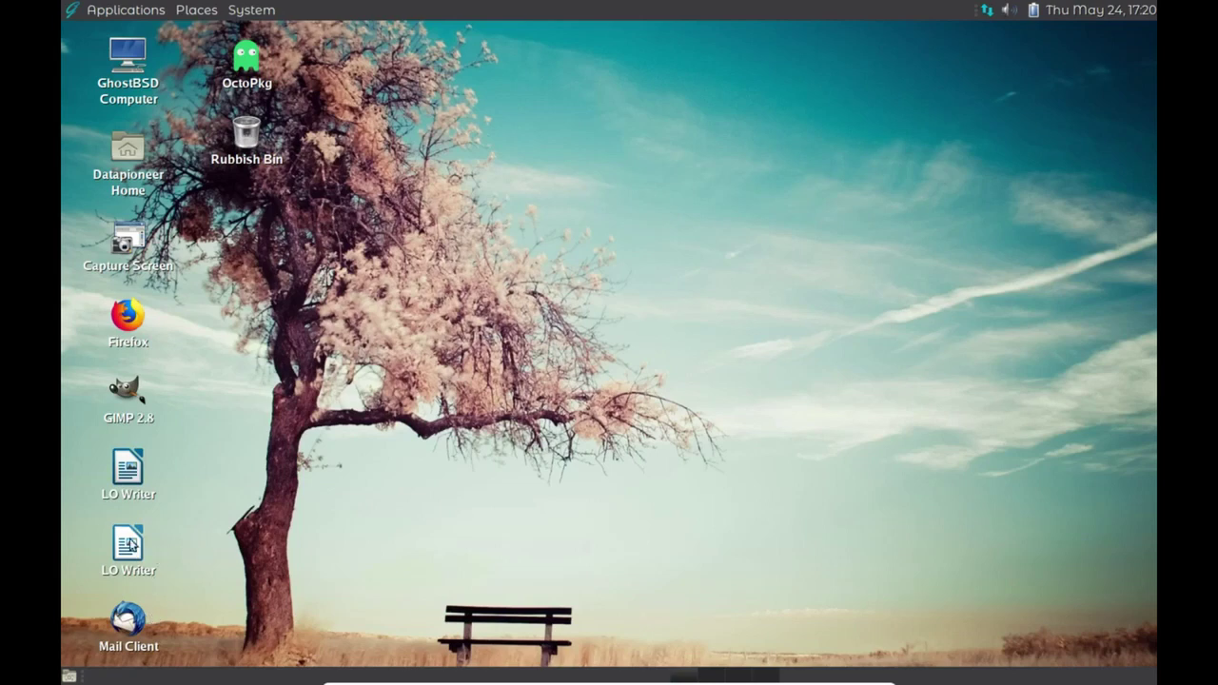
pyautogui.rightClick(132, 545)
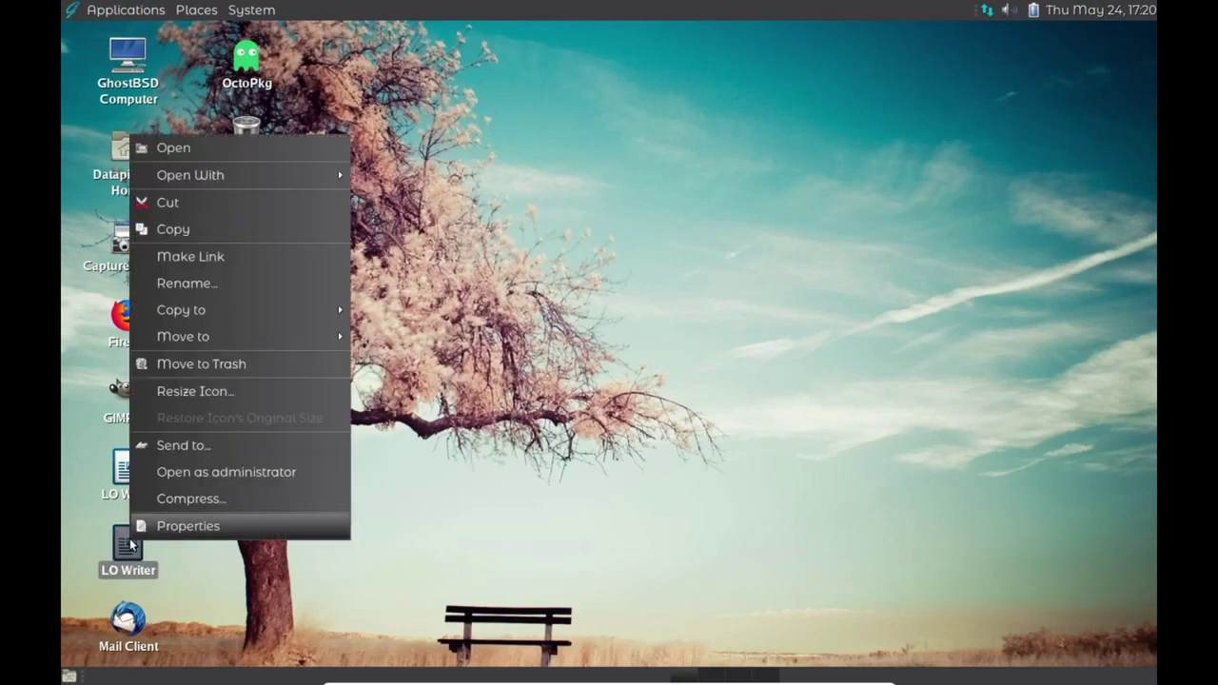
pyautogui.click(204, 366)
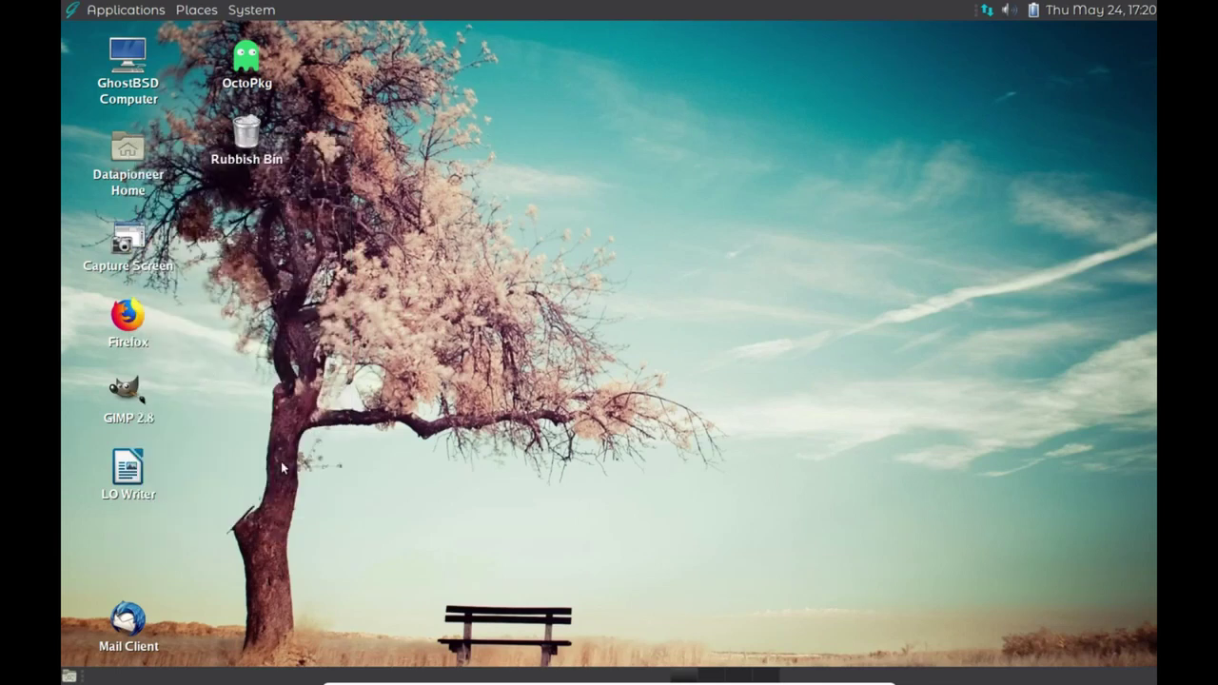
# - Organize the desktop icons by name
pyautogui.rightClick(282, 468)
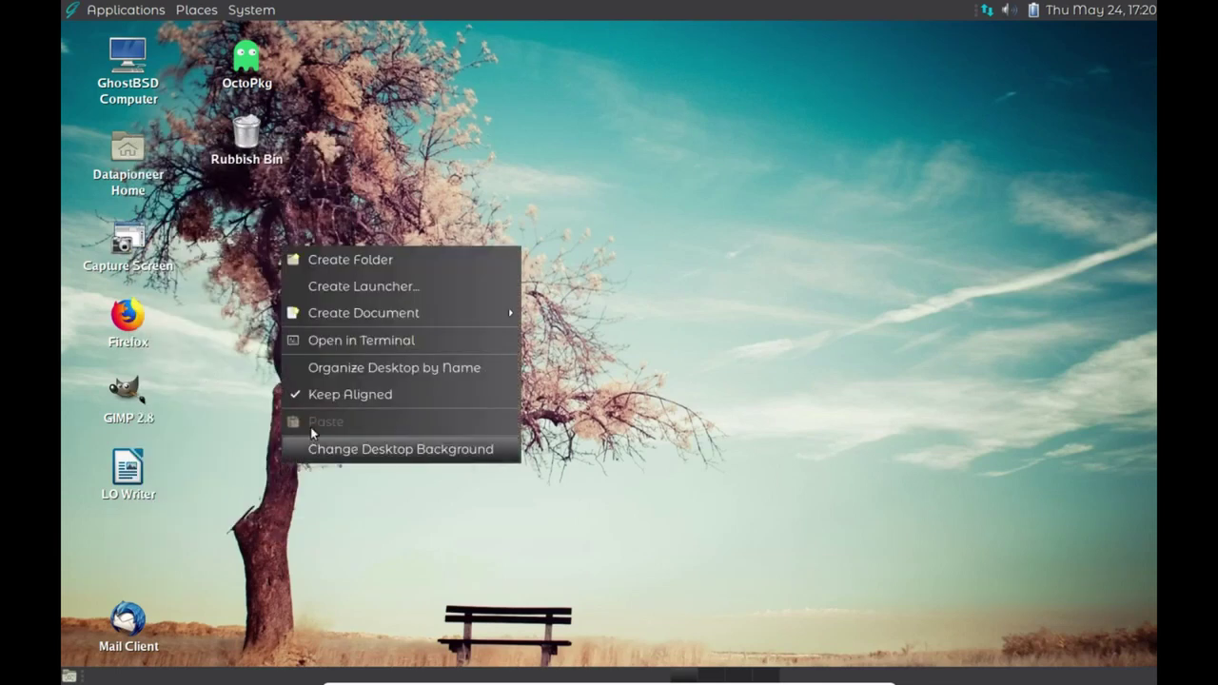
pyautogui.click(351, 372)
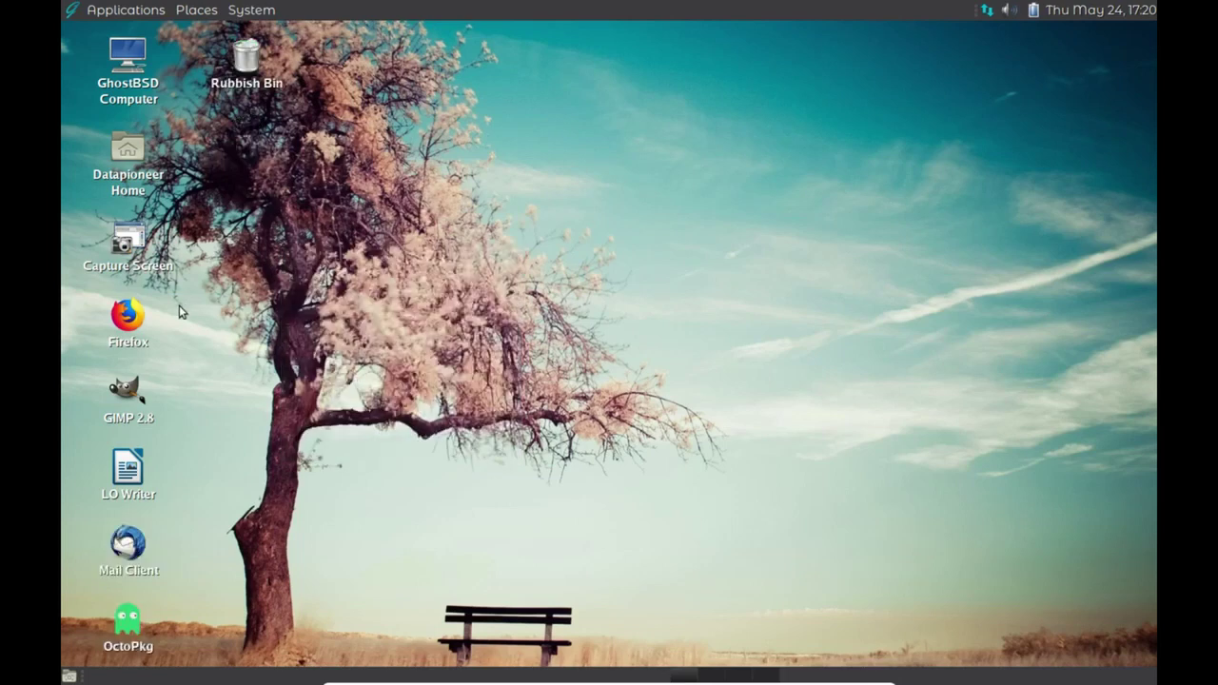
pyautogui.click(136, 390)
# - Launch GIMP 2.8 from its desktop icon and show its File menu
pyautogui.doubleClick(136, 390)
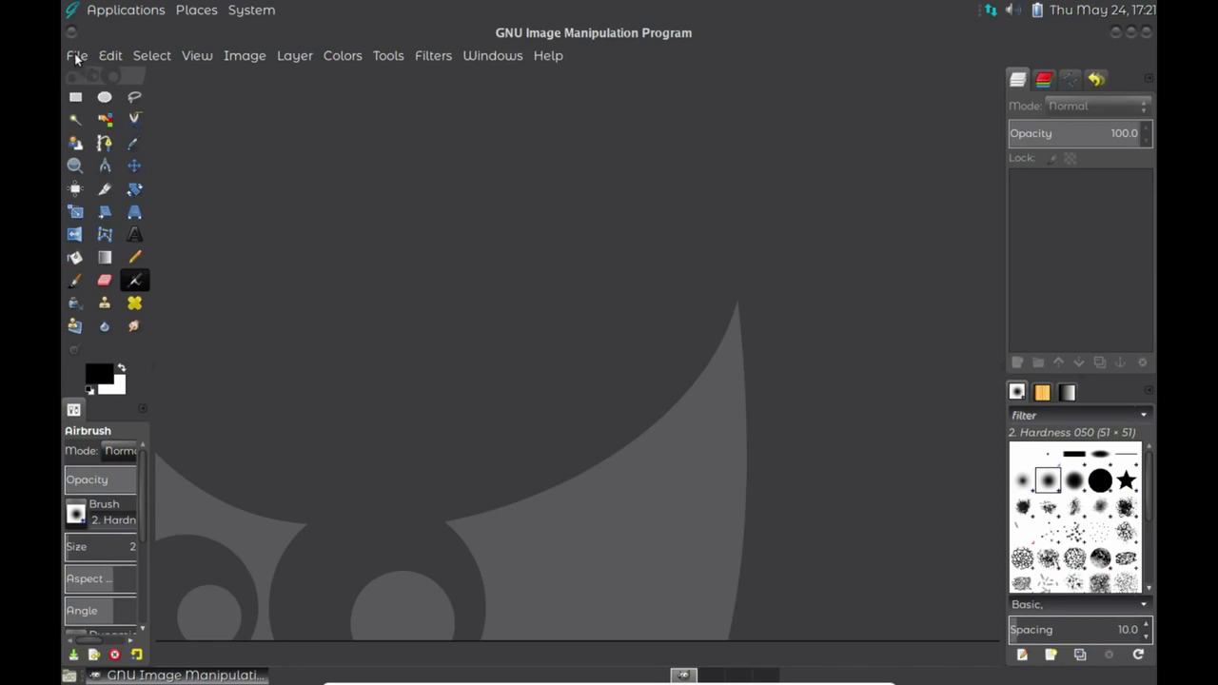
pyautogui.click(76, 57)
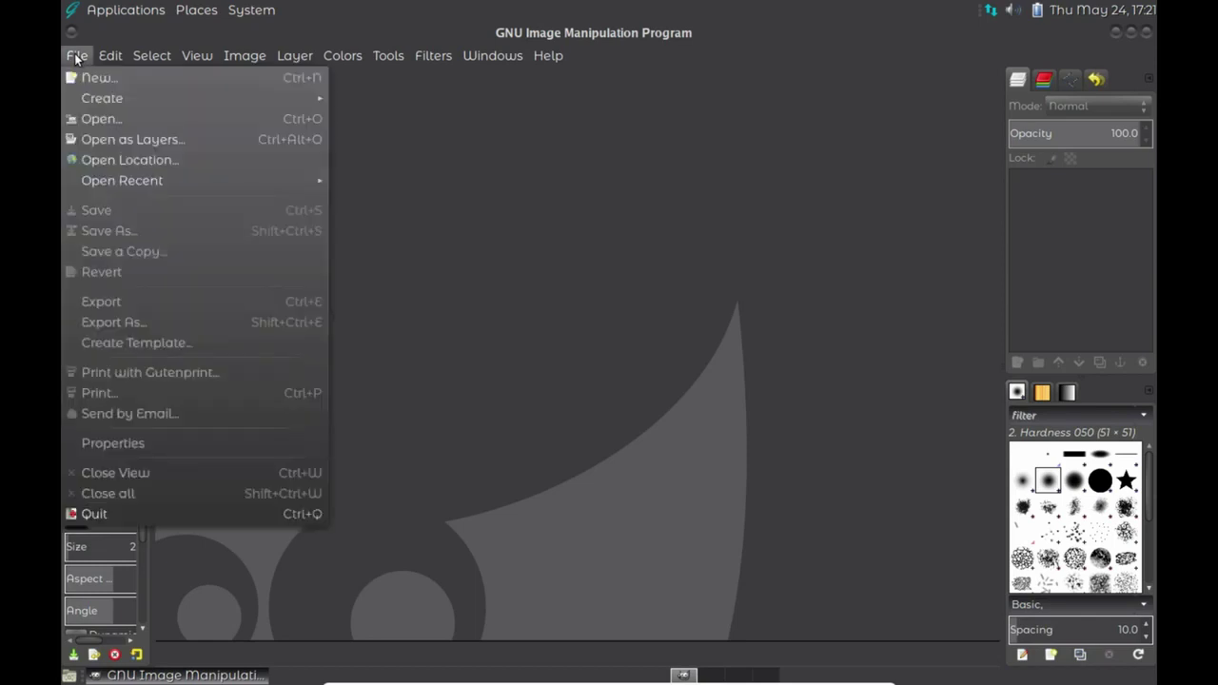
# - Open ghostBSD11_1Desktop.png from Recently Used in GIMP, then close GIMP
pyautogui.click(89, 116)
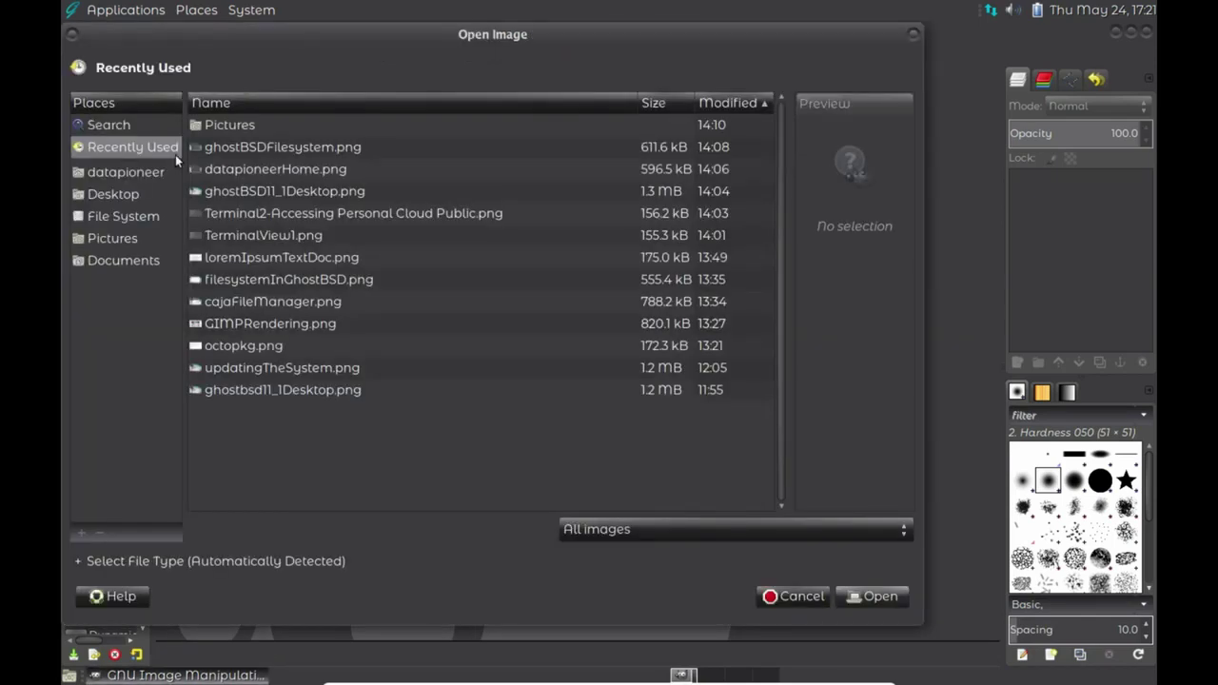
pyautogui.click(252, 192)
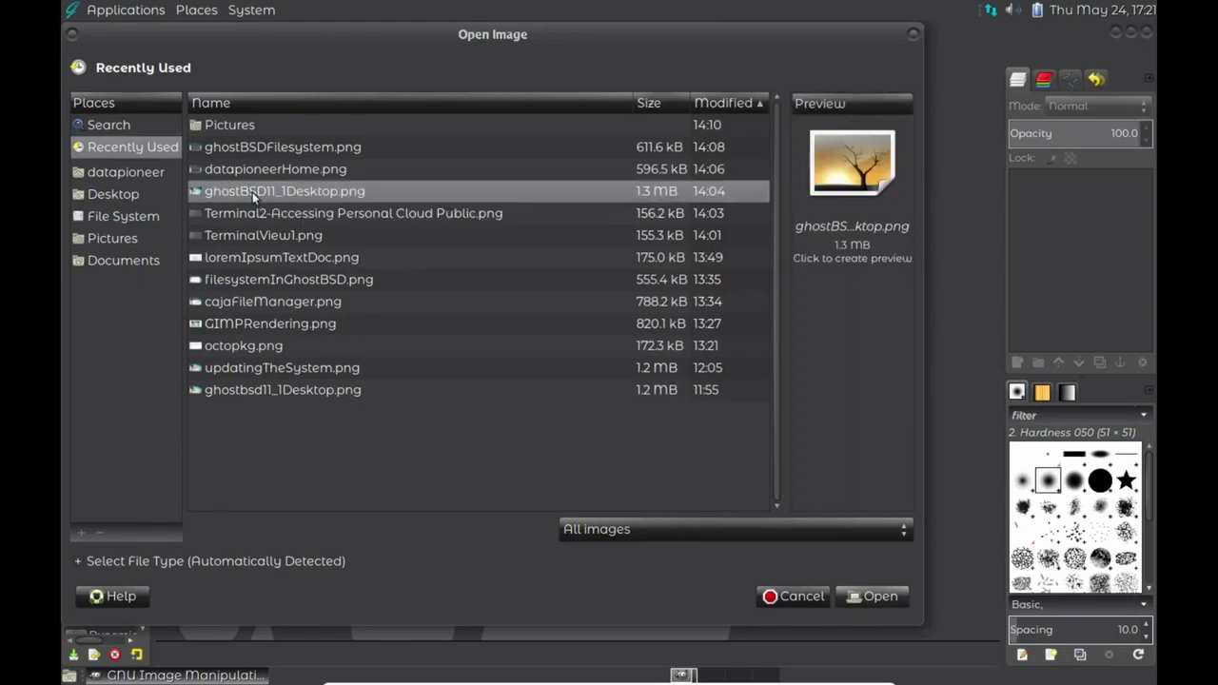
pyautogui.click(844, 598)
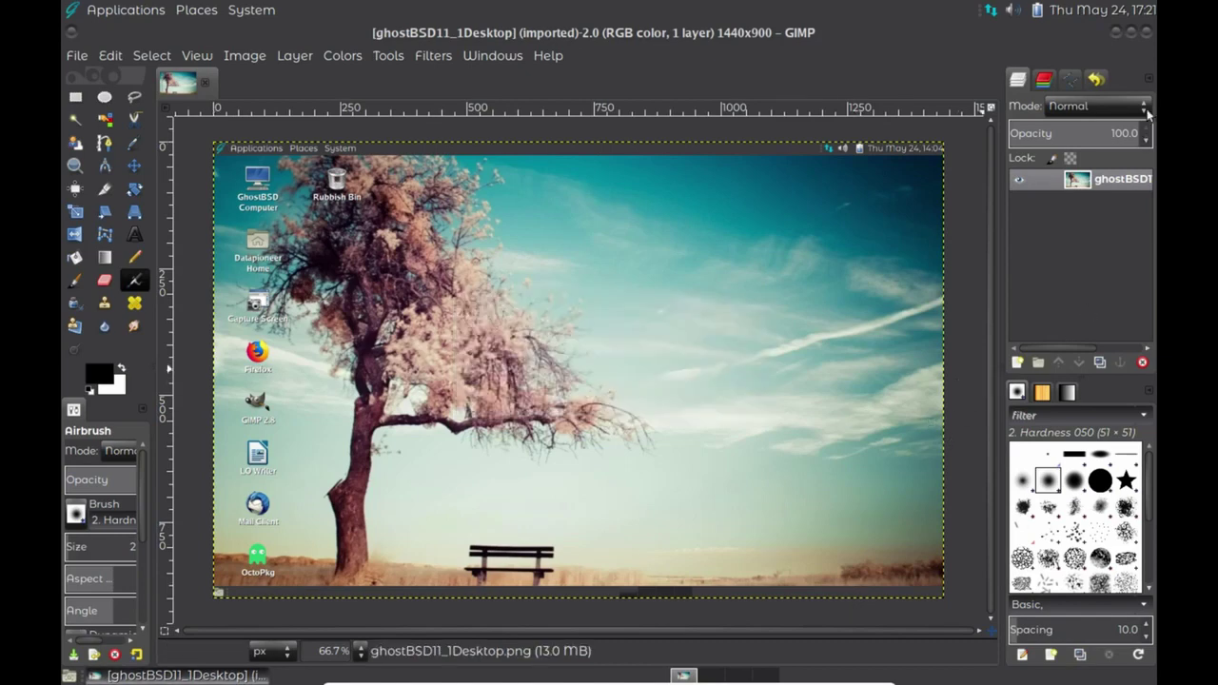
pyautogui.click(1147, 33)
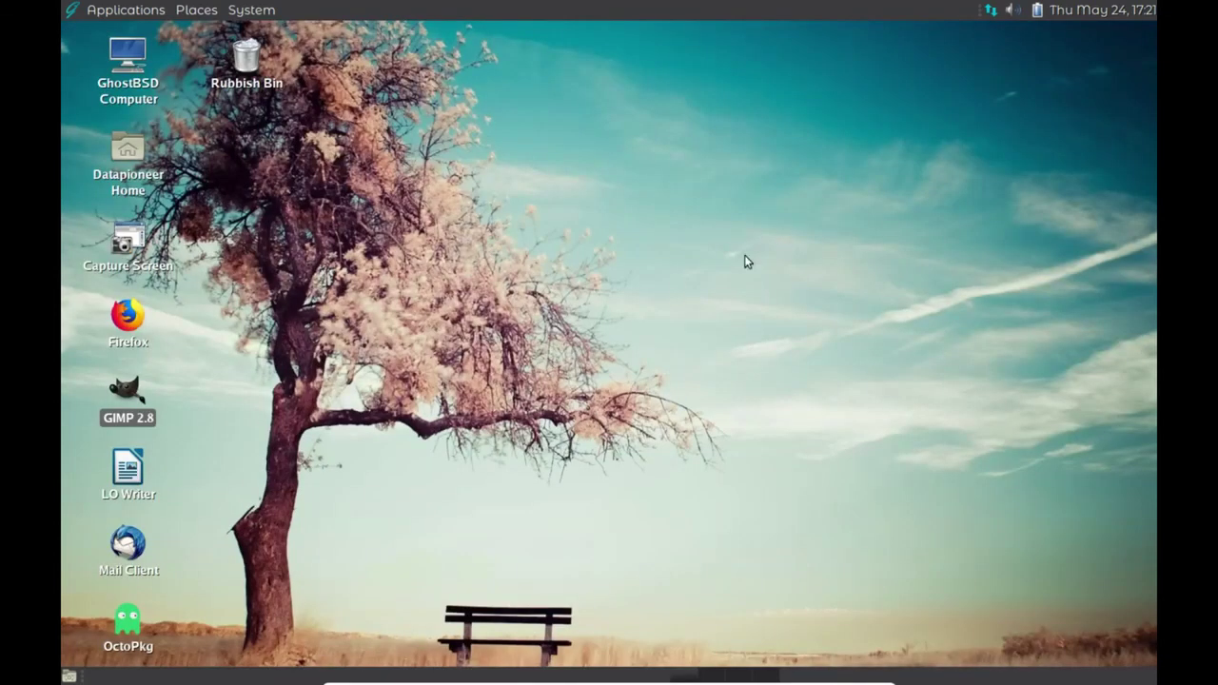
# - Browse the Applications menu categories, including the Office list
pyautogui.click(607, 290)
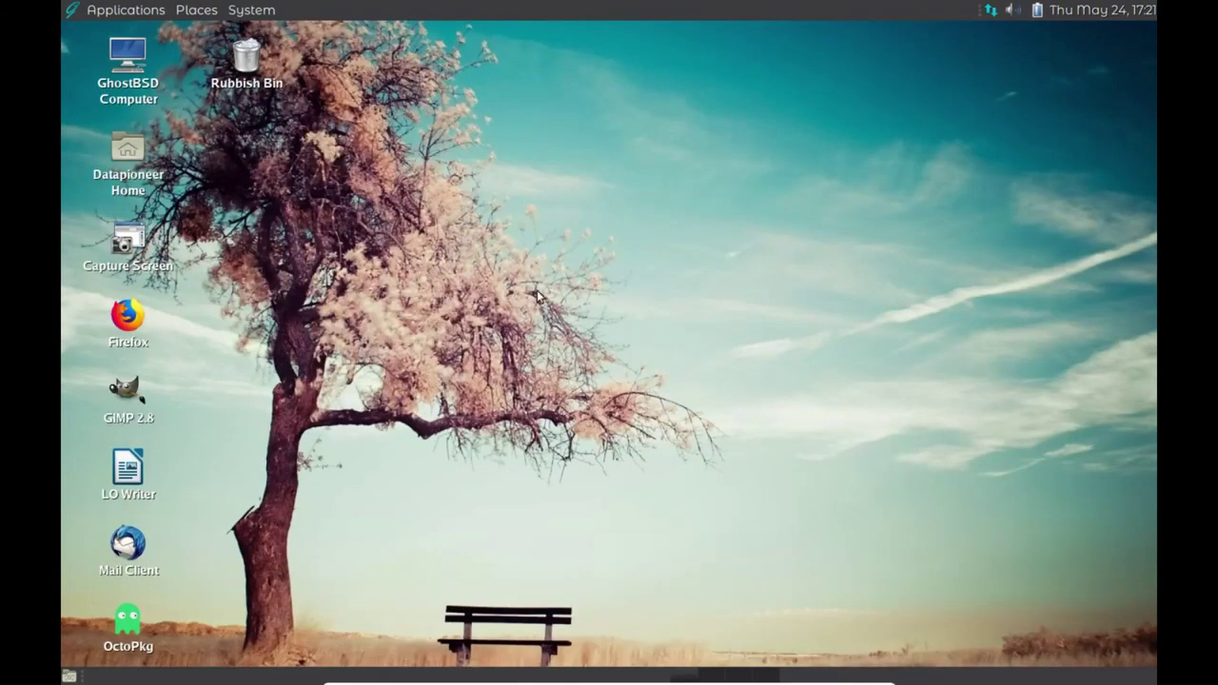
pyautogui.click(150, 13)
pyautogui.moveTo(148, 35)
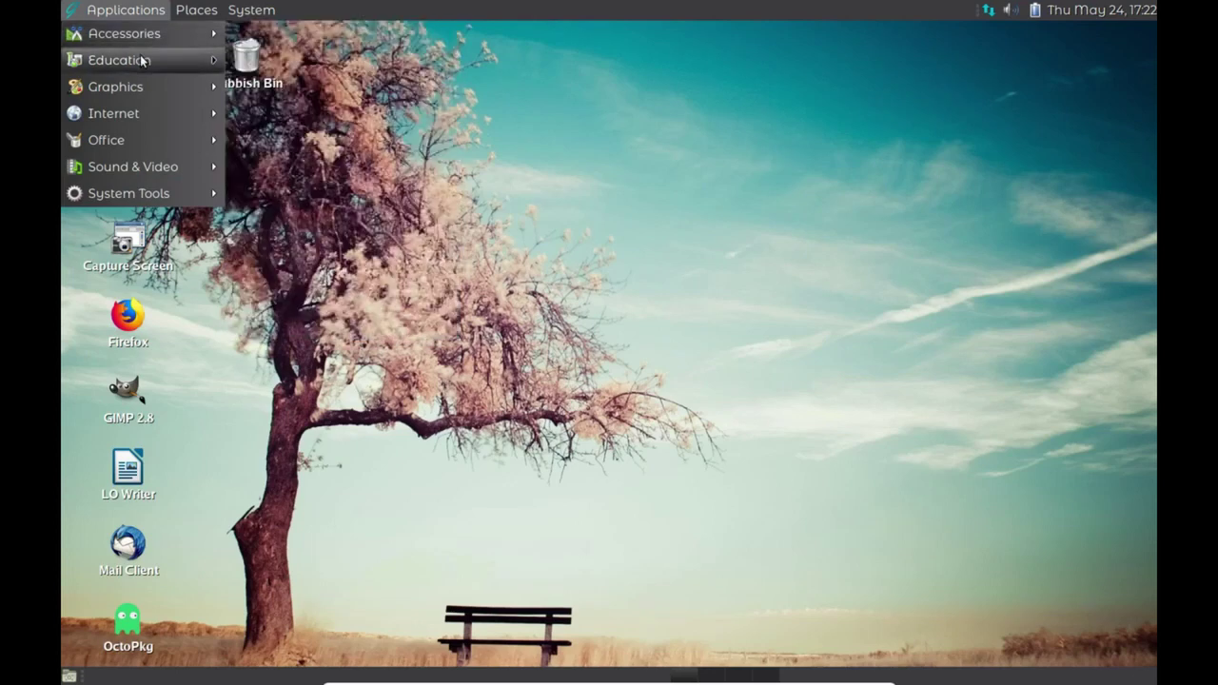
pyautogui.moveTo(141, 61)
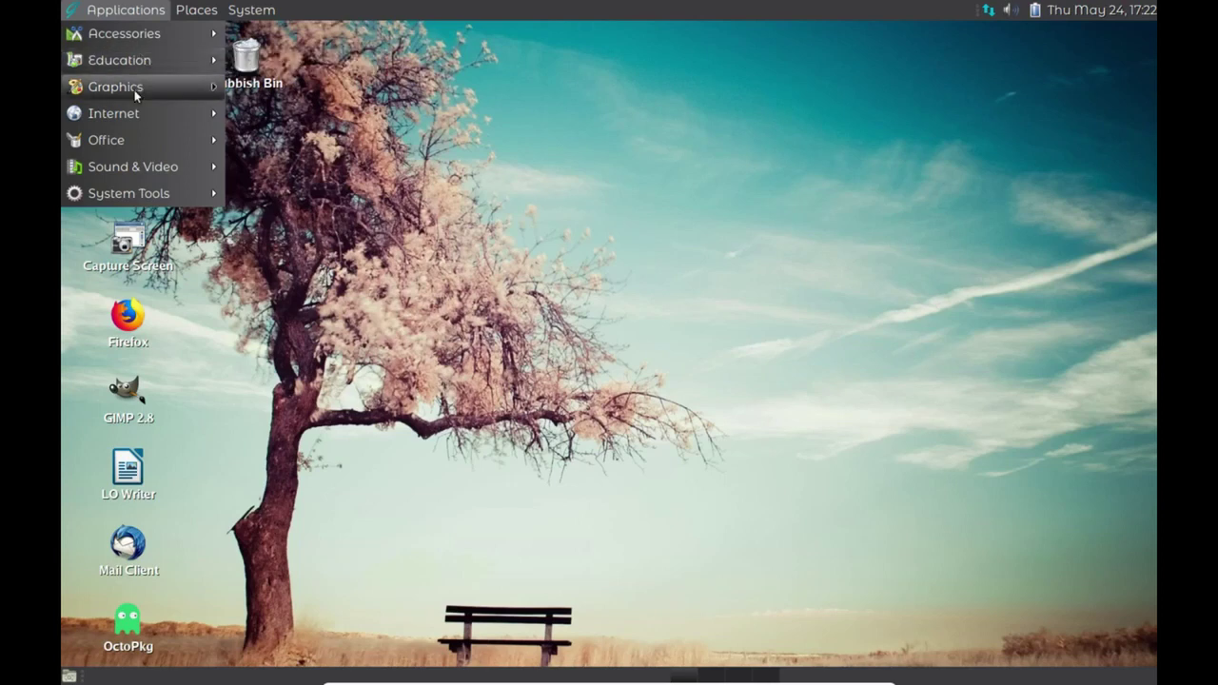
pyautogui.moveTo(134, 89)
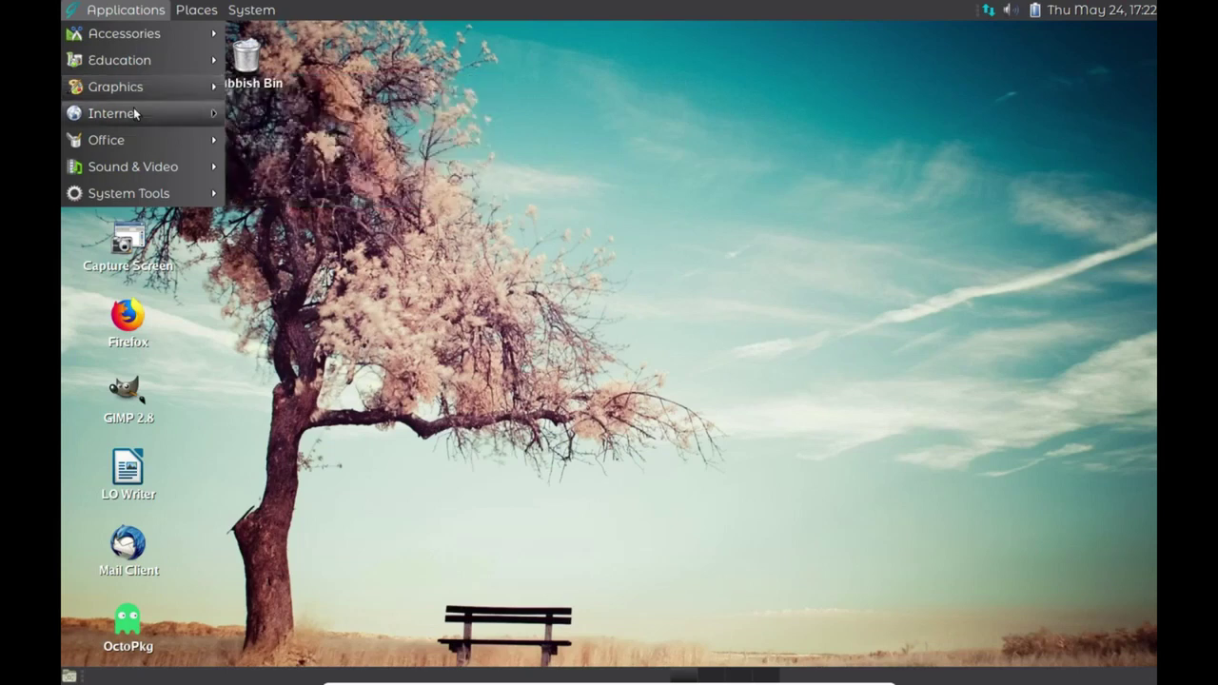
pyautogui.moveTo(136, 115)
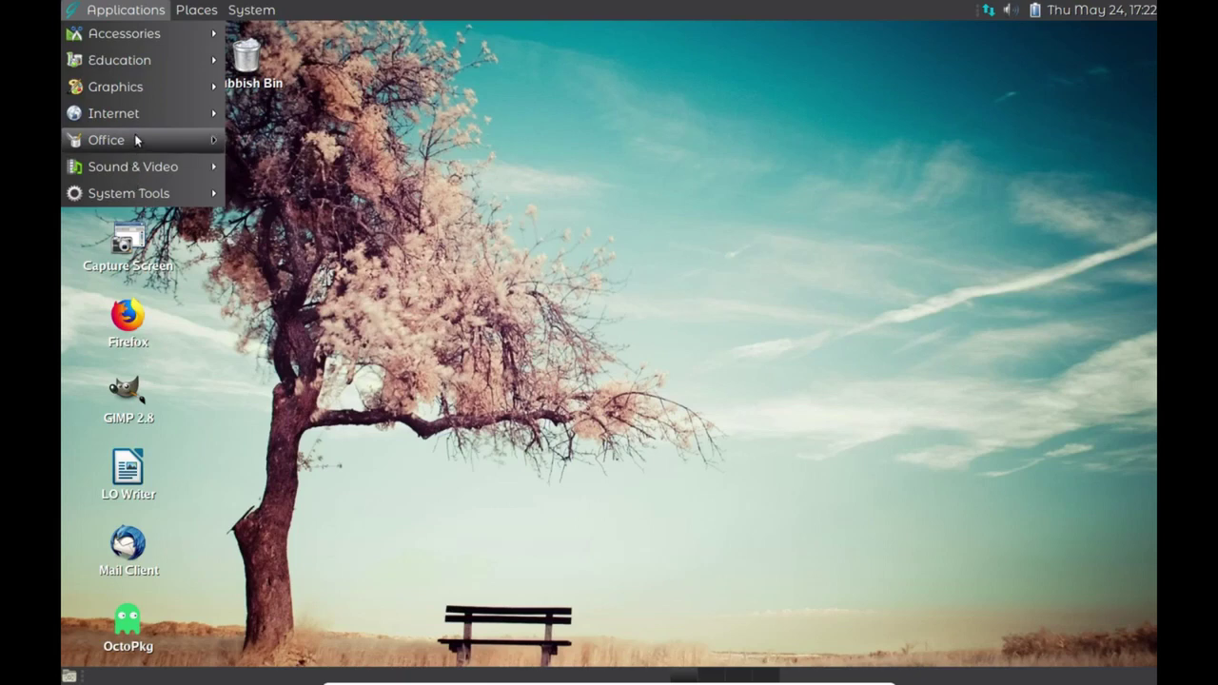
pyautogui.click(136, 141)
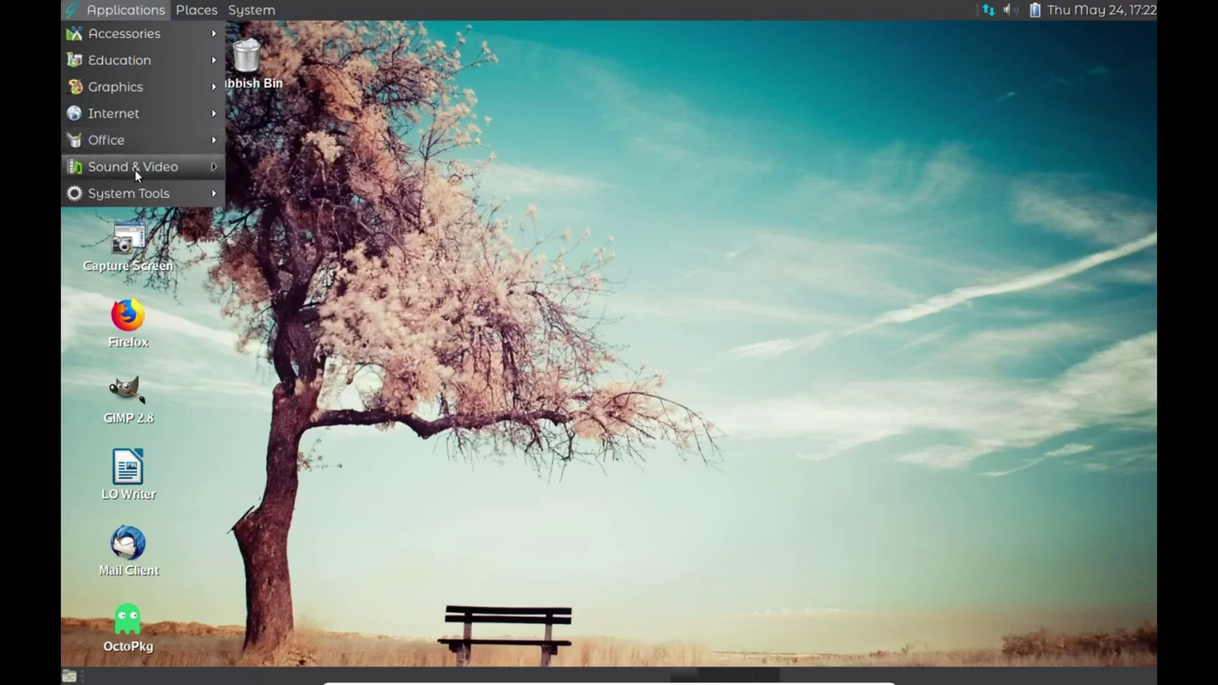
# - Show the Sound & Video and System Tools submenus and launch OctoPkg
pyautogui.moveTo(137, 172)
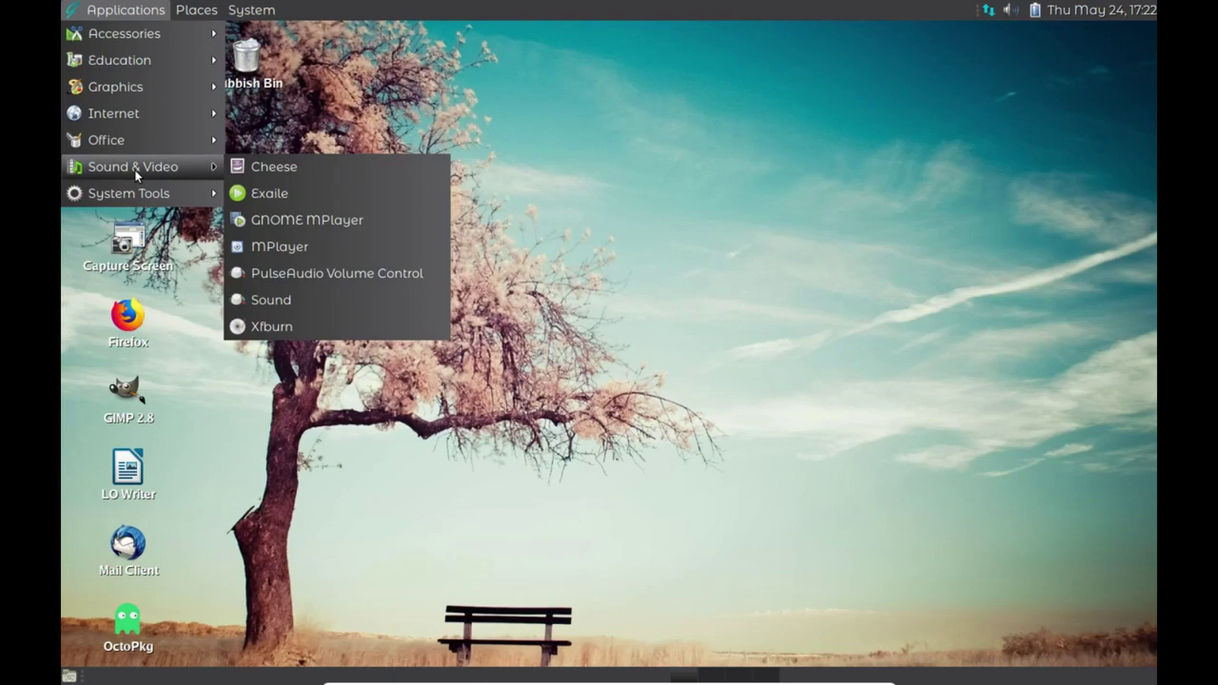
pyautogui.moveTo(139, 202)
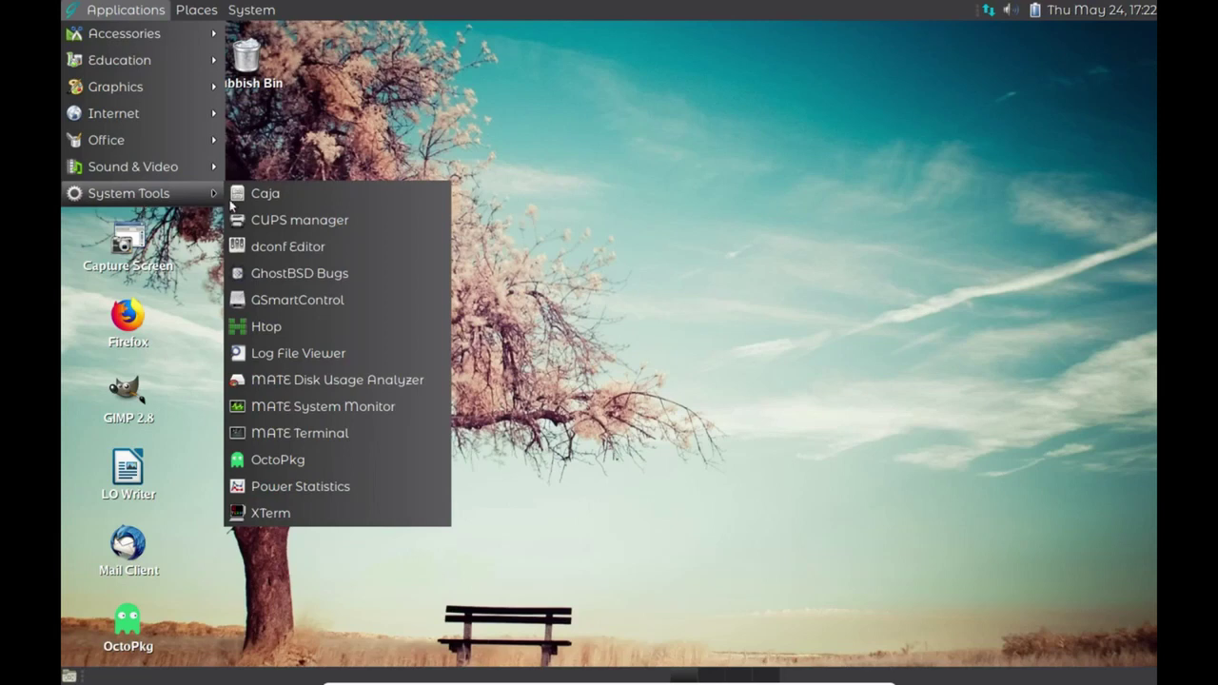
pyautogui.click(272, 459)
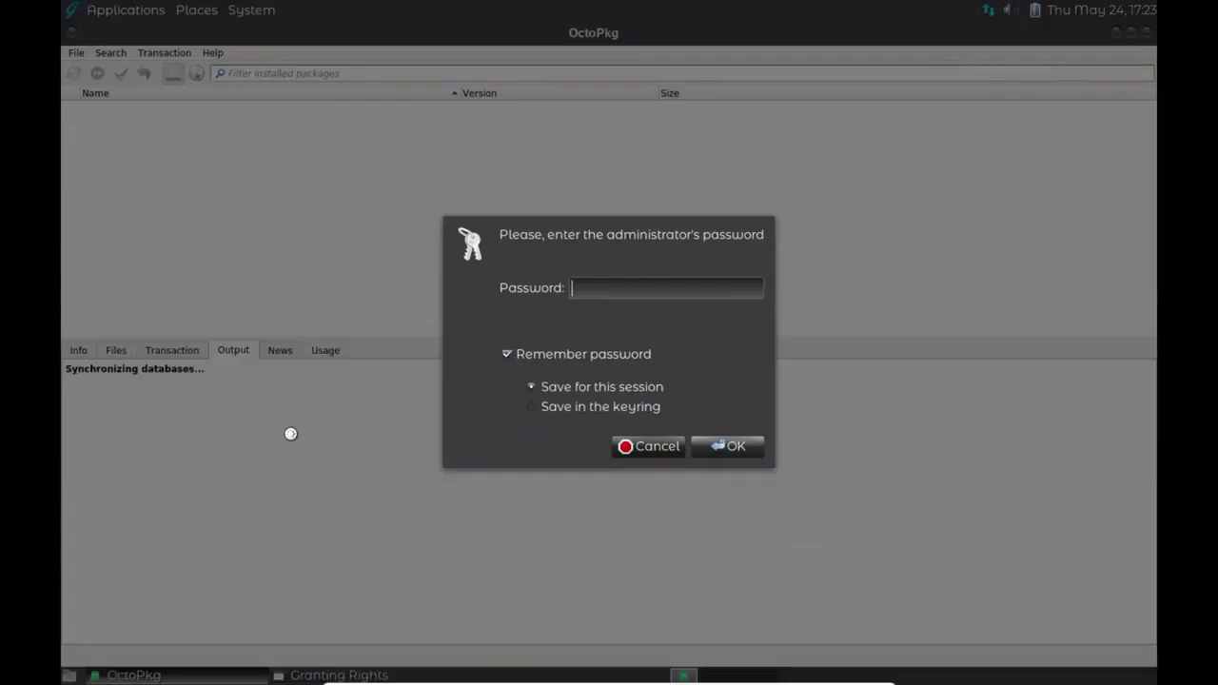
# - Enter the administrator password so OctoPkg finishes updating the repository's 31279 packages
pyautogui.write('**********')
pyautogui.press('BackSpace')
pyautogui.press('BackSpace')
pyautogui.press('BackSpace')
pyautogui.press('BackSpace')
pyautogui.press('BackSpace')
pyautogui.press('BackSpace')
pyautogui.press('BackSpace')
pyautogui.press('BackSpace')
pyautogui.press('BackSpace')
pyautogui.press('BackSpace')
pyautogui.write('**********')
pyautogui.press('Return')
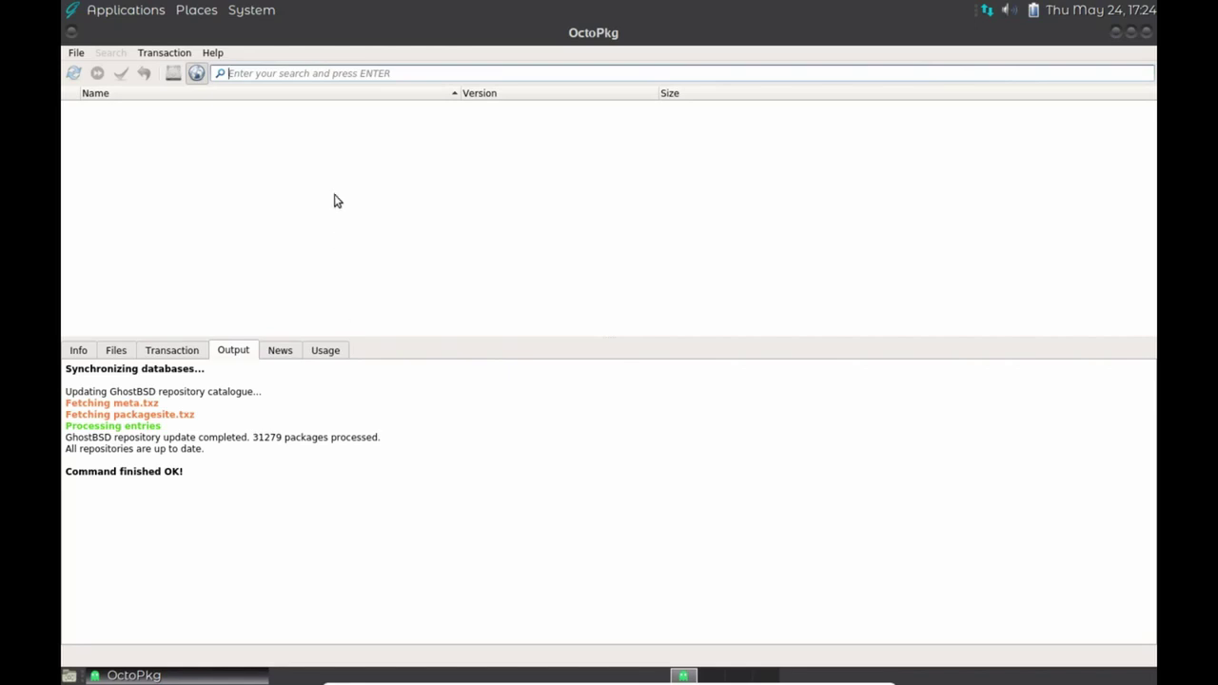
# - View the 709 installed packages, switch to remote package search, and close OctoPkg
pyautogui.click(172, 75)
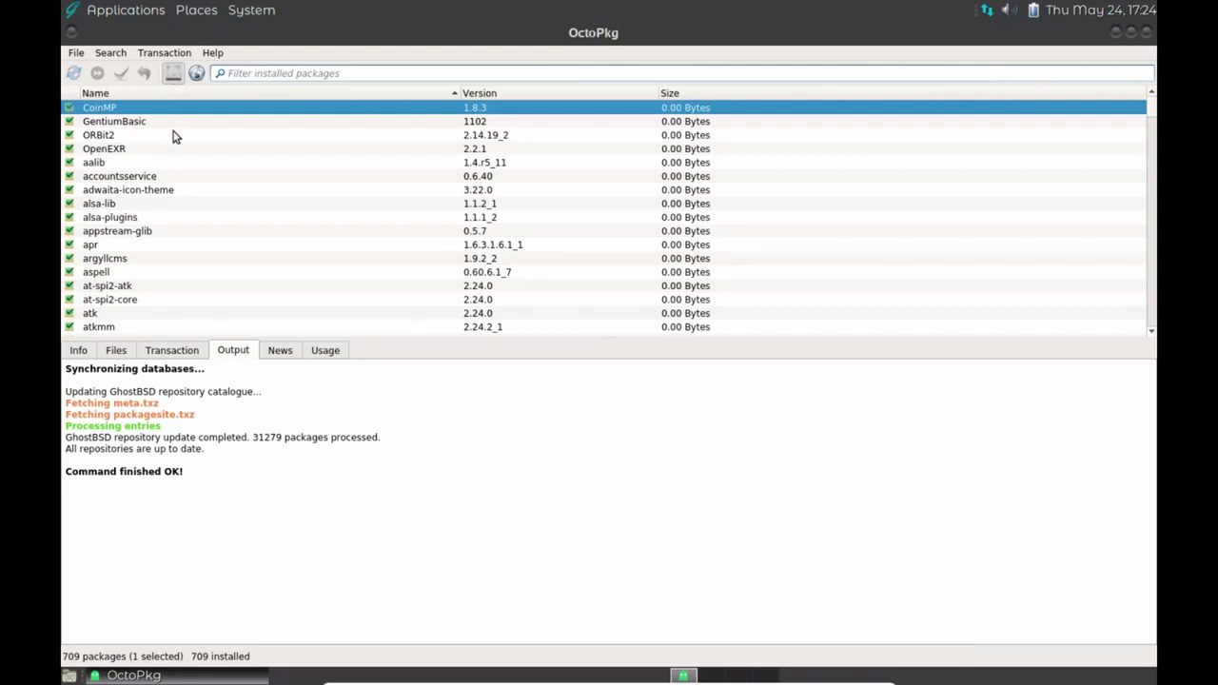
pyautogui.click(198, 75)
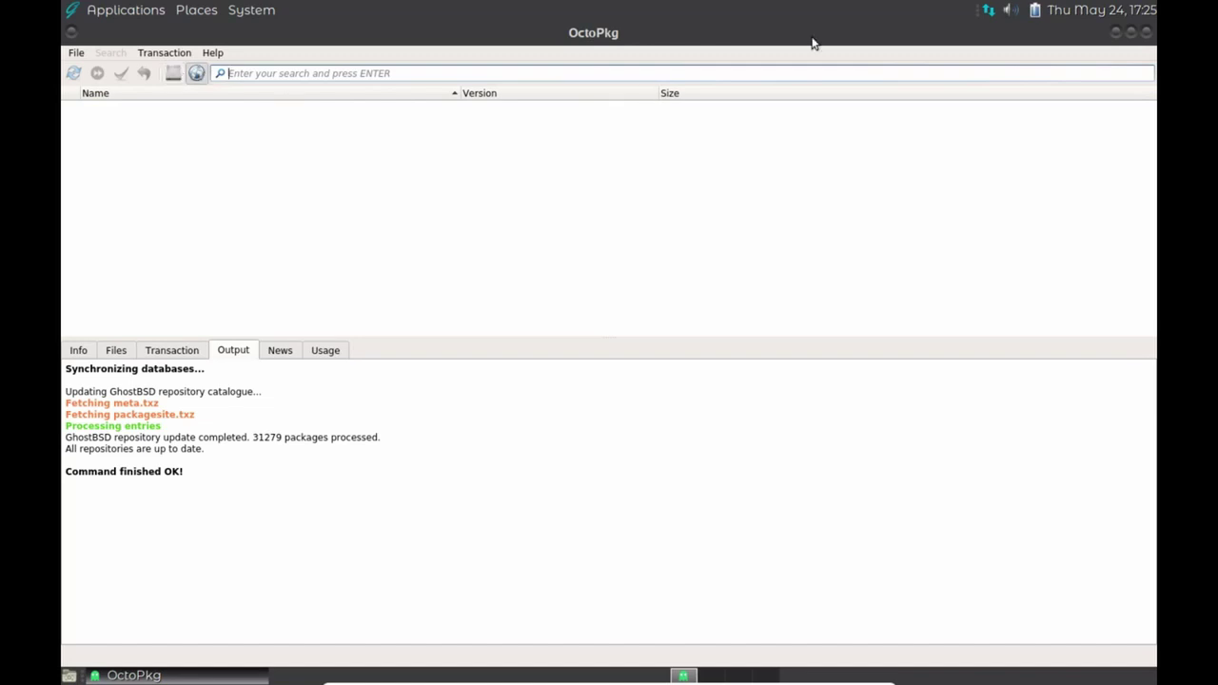
pyautogui.click(1146, 33)
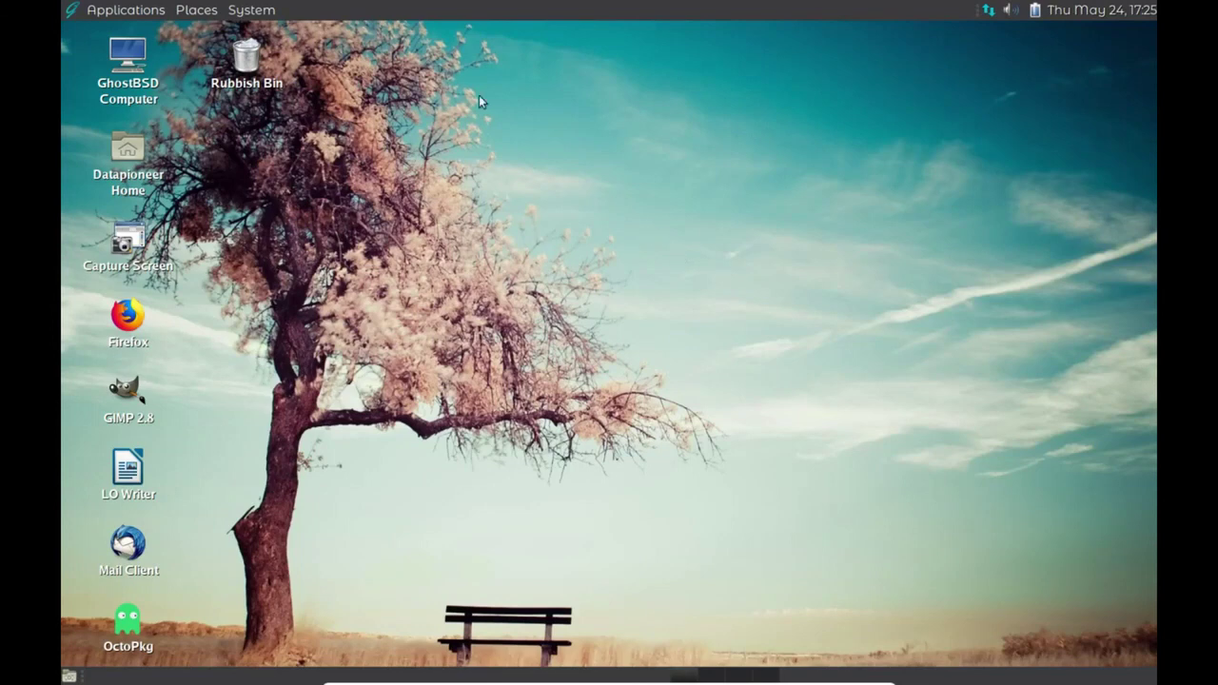
# - Look through the Places menu and close it
pyautogui.click(187, 12)
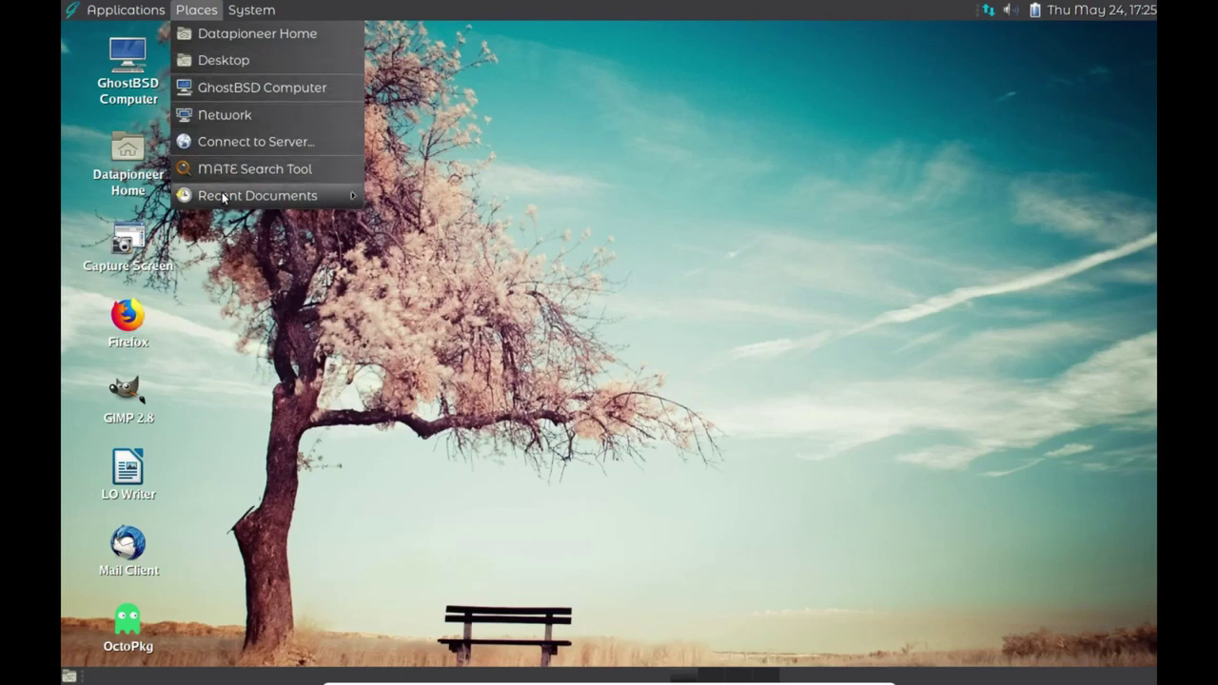
pyautogui.moveTo(223, 197)
pyautogui.click(238, 9)
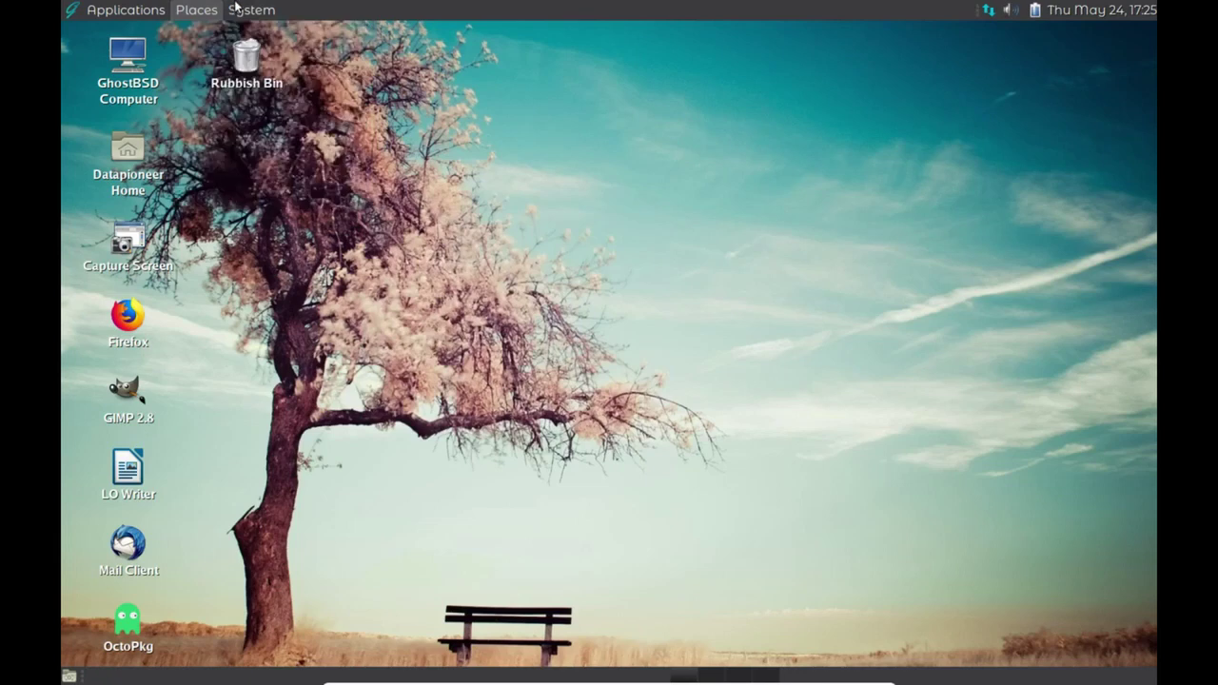
# - Browse the System menu's Preferences submenus and Administration, then launch the Control Center
pyautogui.click(240, 10)
pyautogui.moveTo(247, 35)
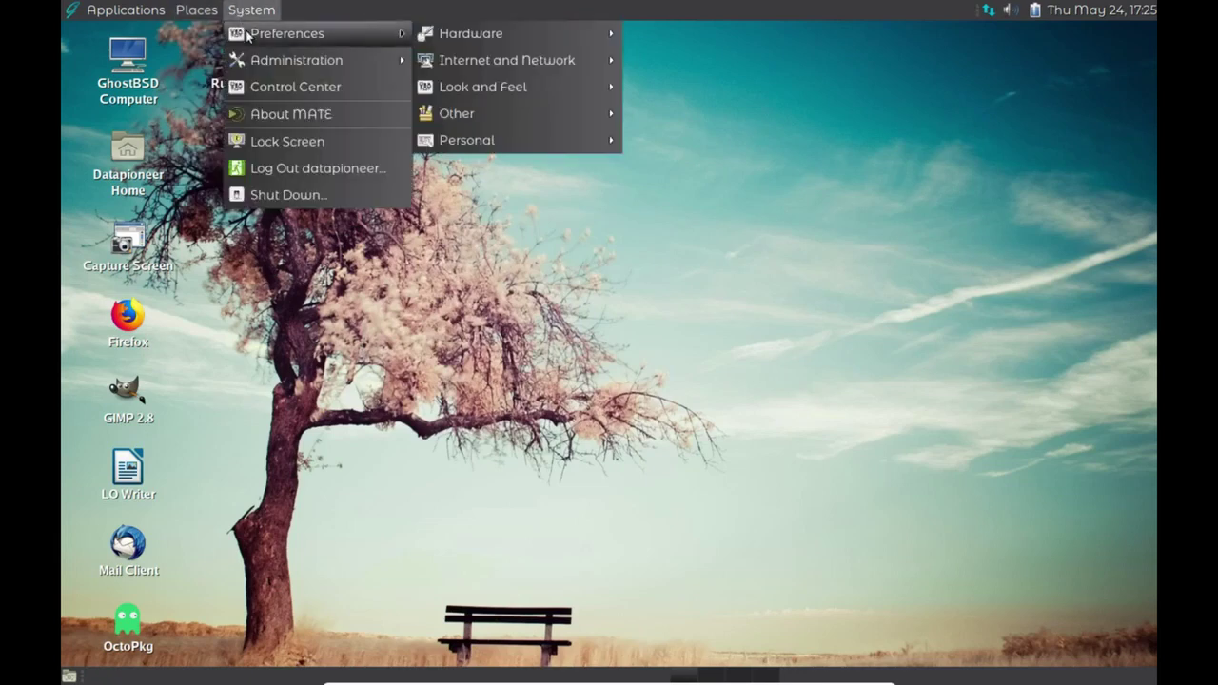
pyautogui.moveTo(447, 33)
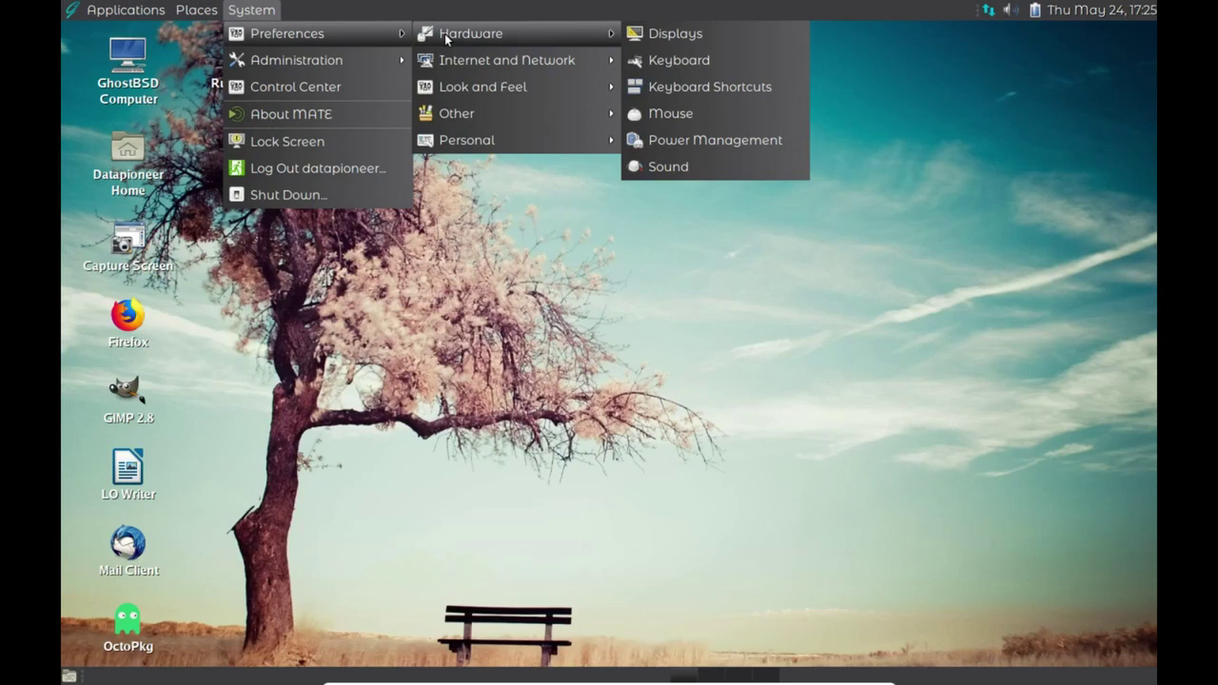
pyautogui.moveTo(452, 62)
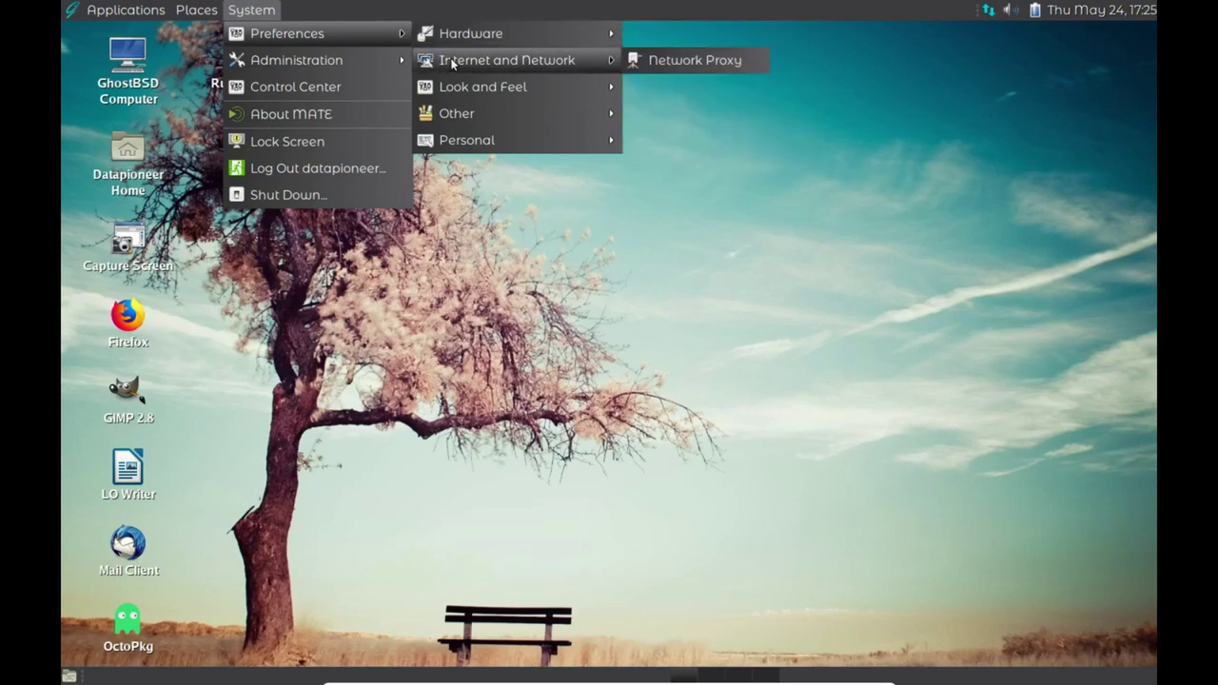
pyautogui.moveTo(456, 91)
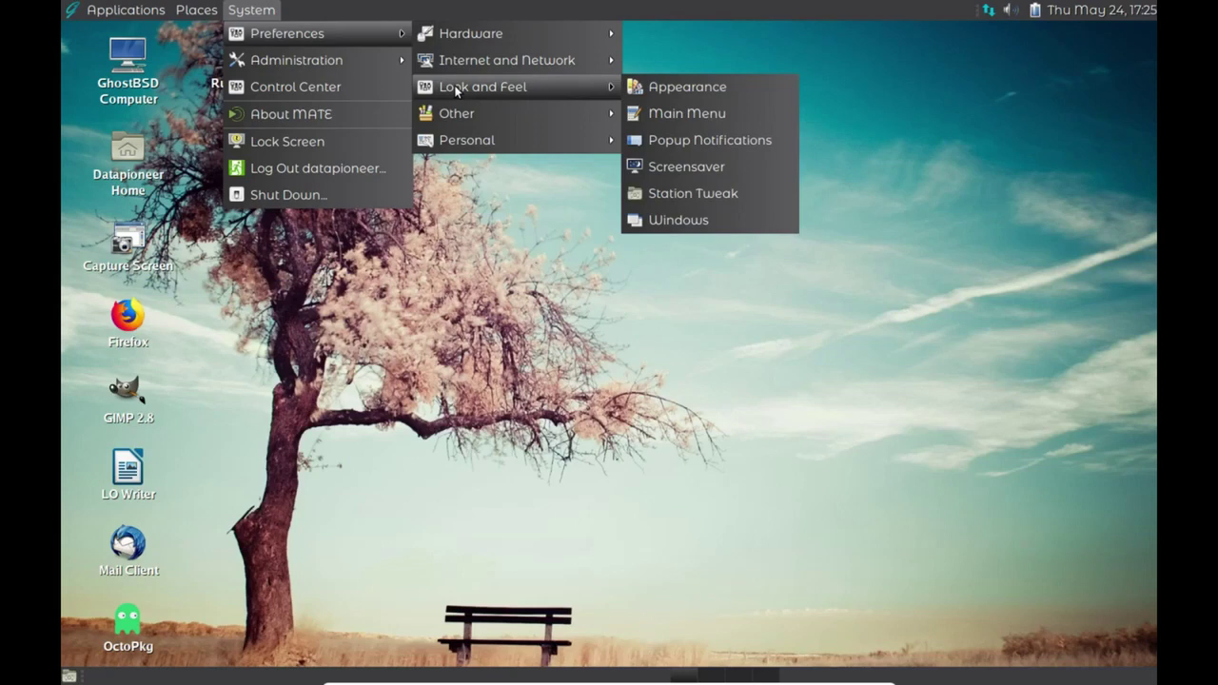
pyautogui.moveTo(459, 124)
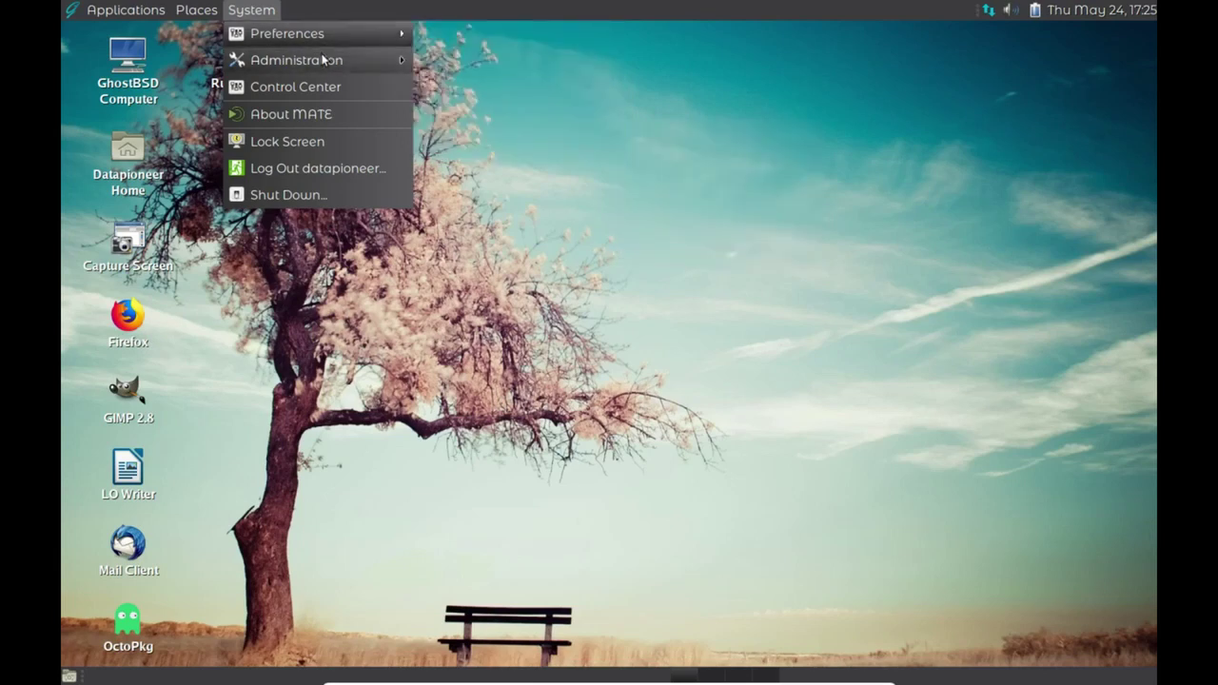
pyautogui.moveTo(323, 60)
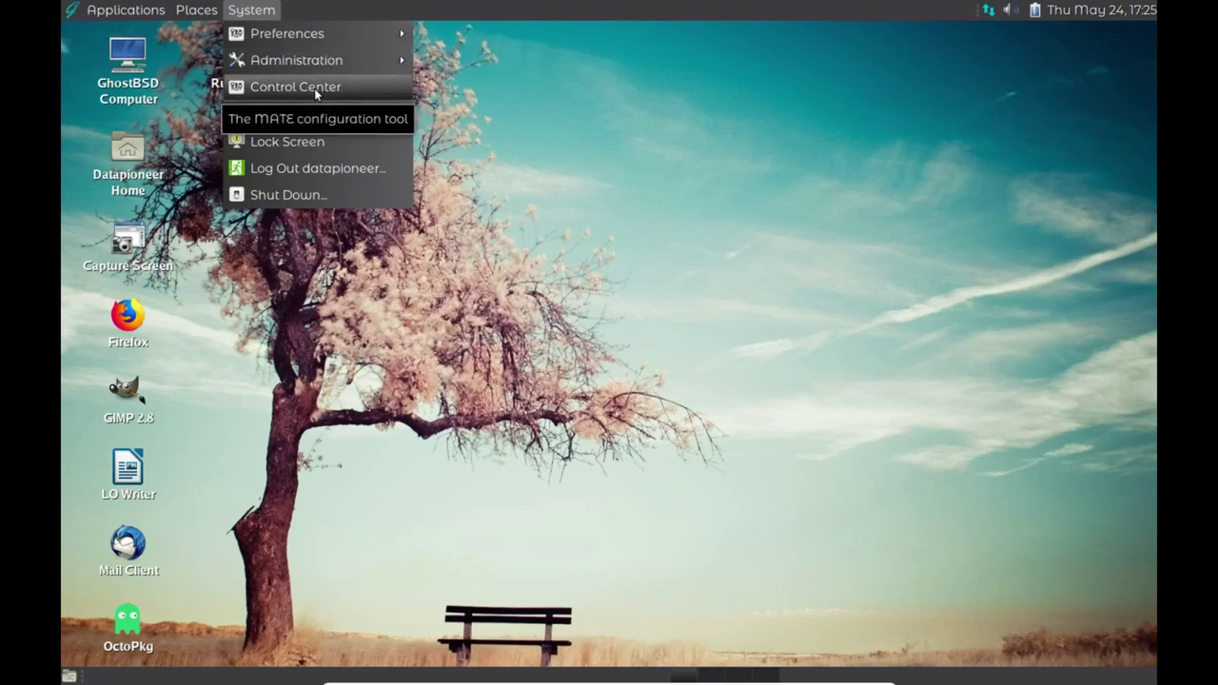
pyautogui.click(314, 88)
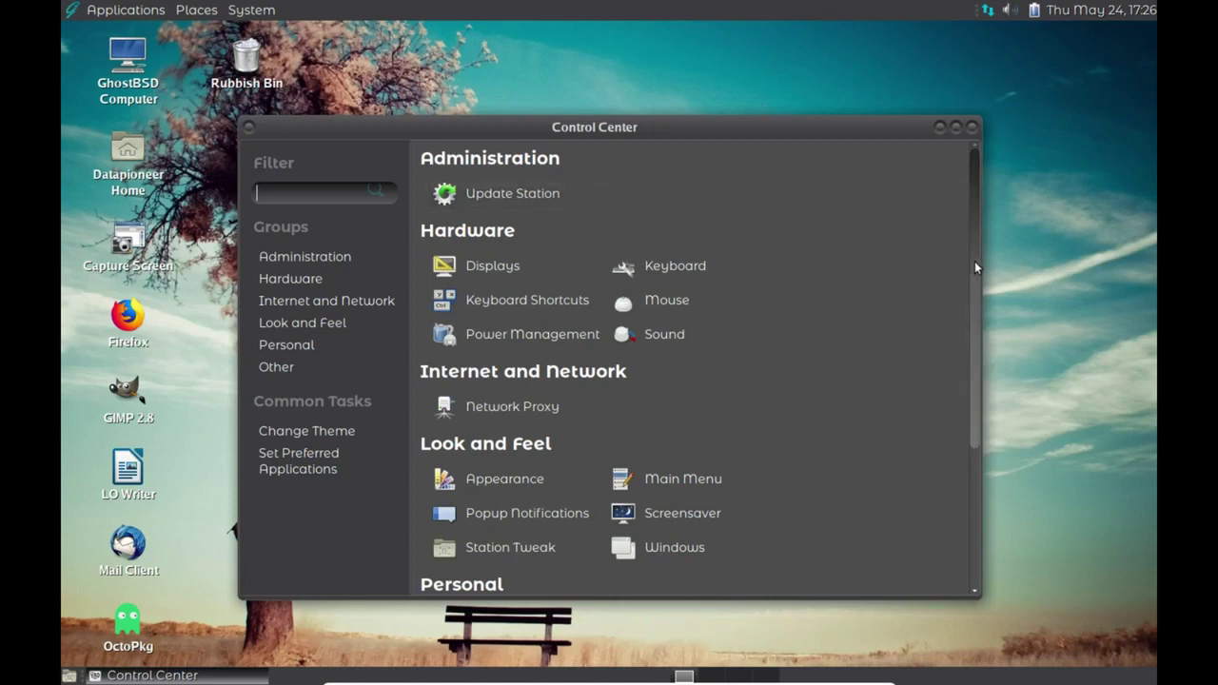
# - Scroll the Control Center down to Personal and open Appearance Preferences, showing the BlackMATE theme
pyautogui.scroll(-2, 976, 285)
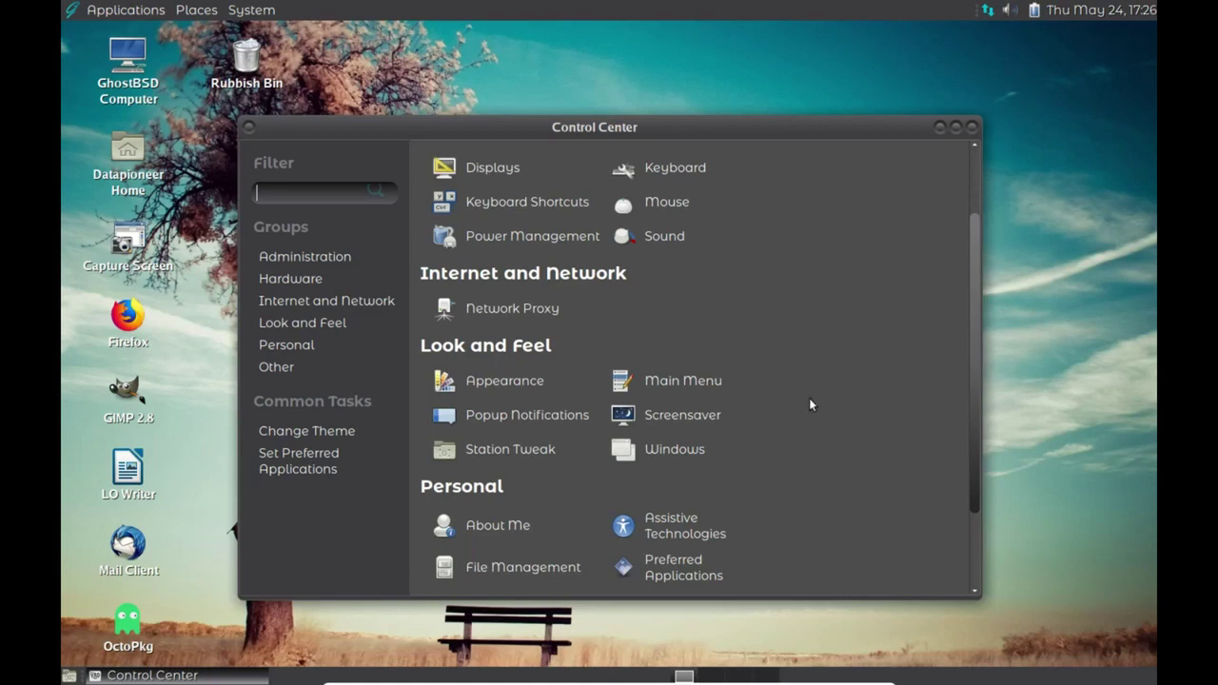
pyautogui.click(508, 379)
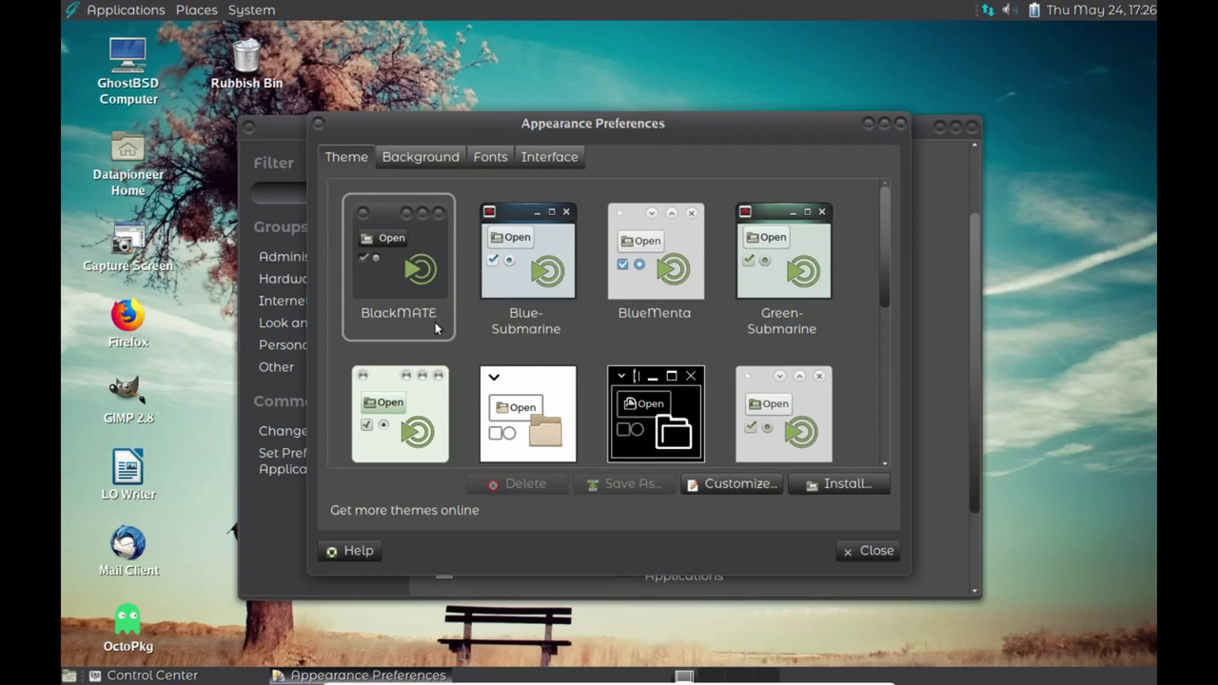
# - Close Appearance Preferences and the Control Center, leaving an empty desktop
pyautogui.click(900, 125)
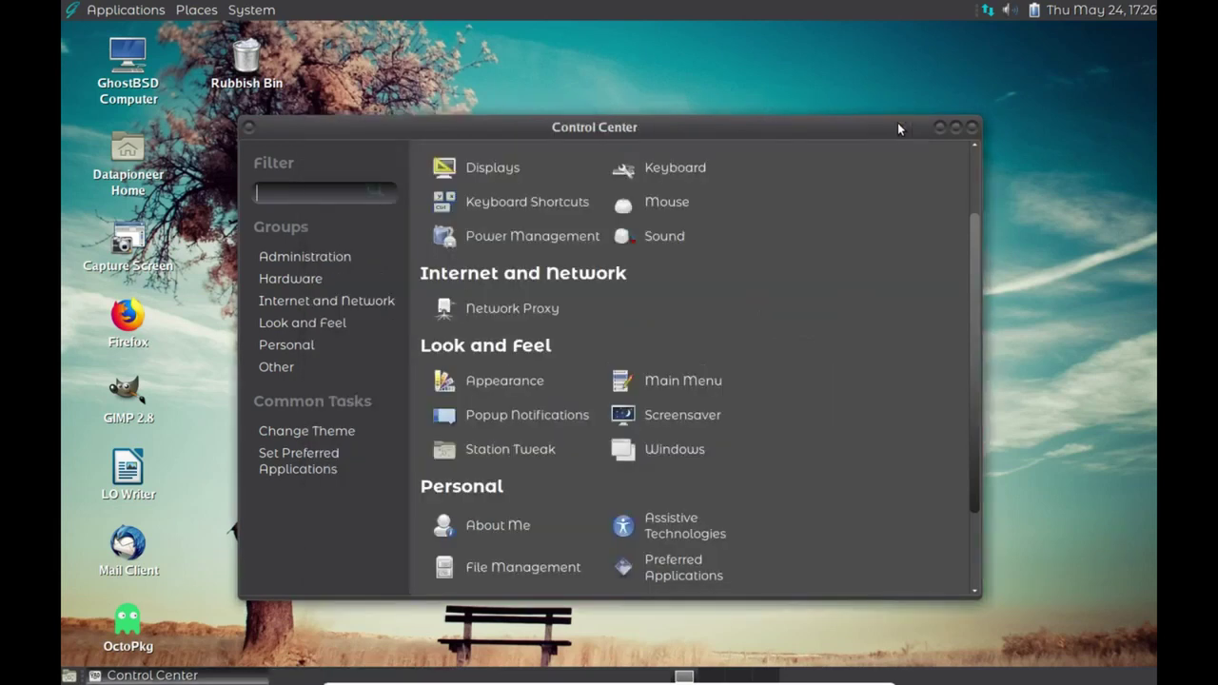
pyautogui.click(972, 127)
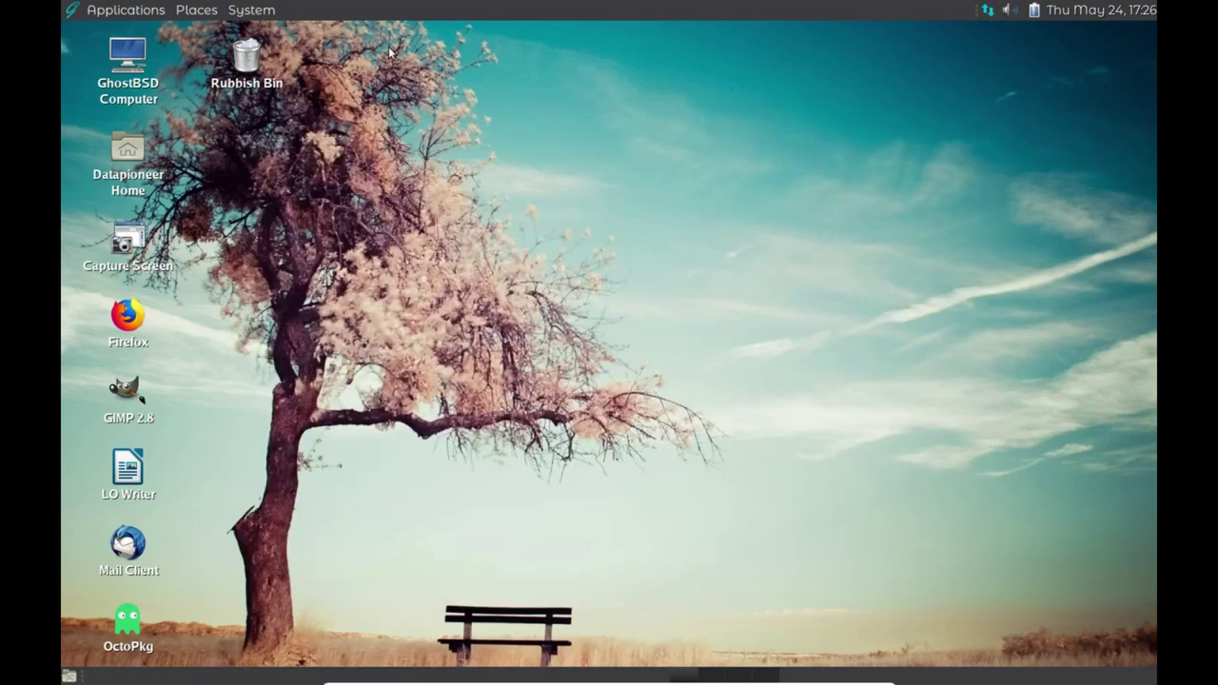
# - Choose Shut Down from the System menu to bring up the 60-second shutdown confirmation
pyautogui.click(252, 10)
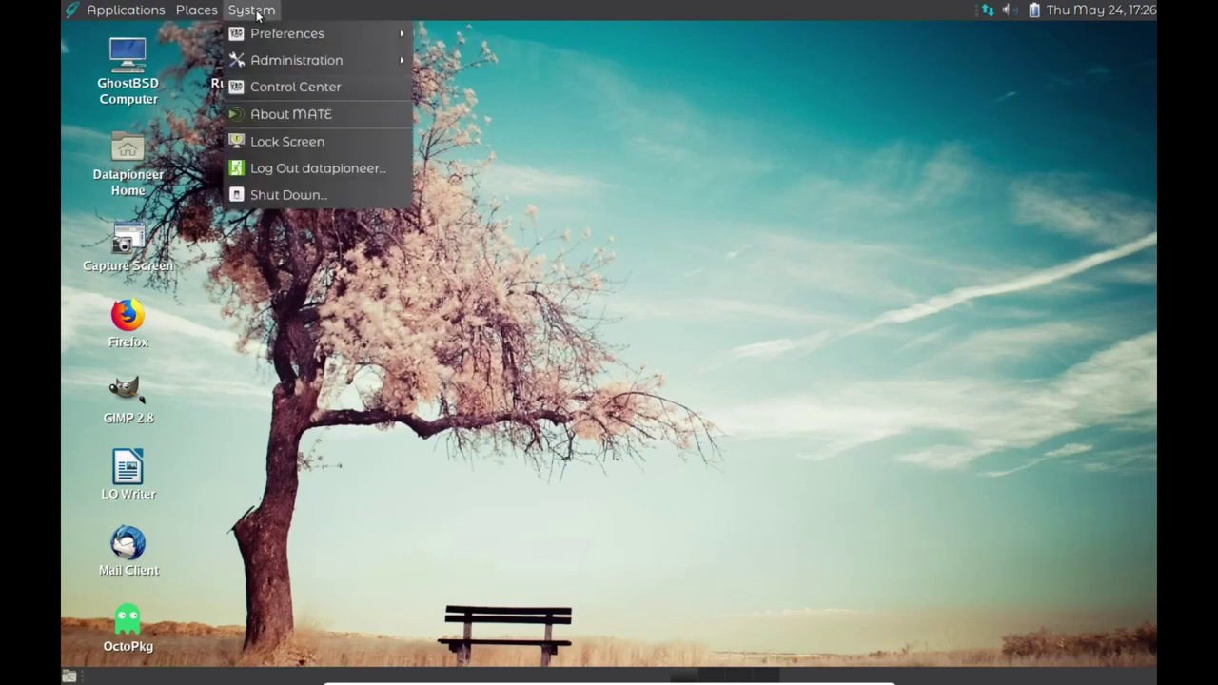
pyautogui.click(317, 201)
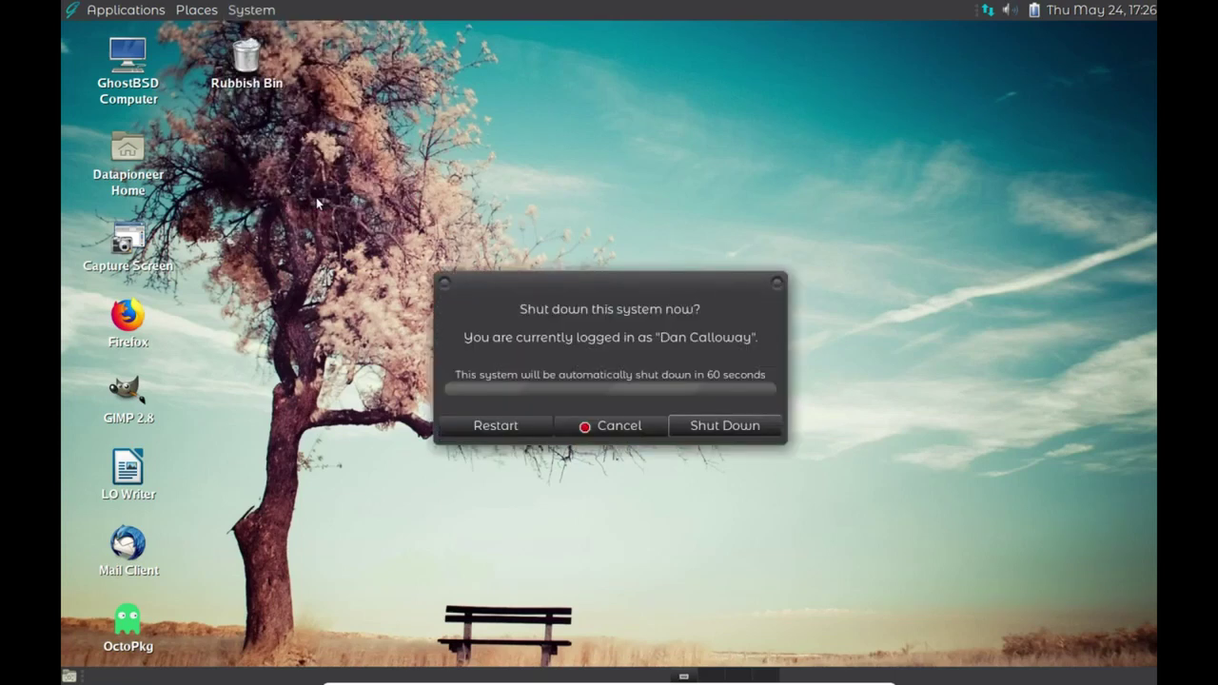